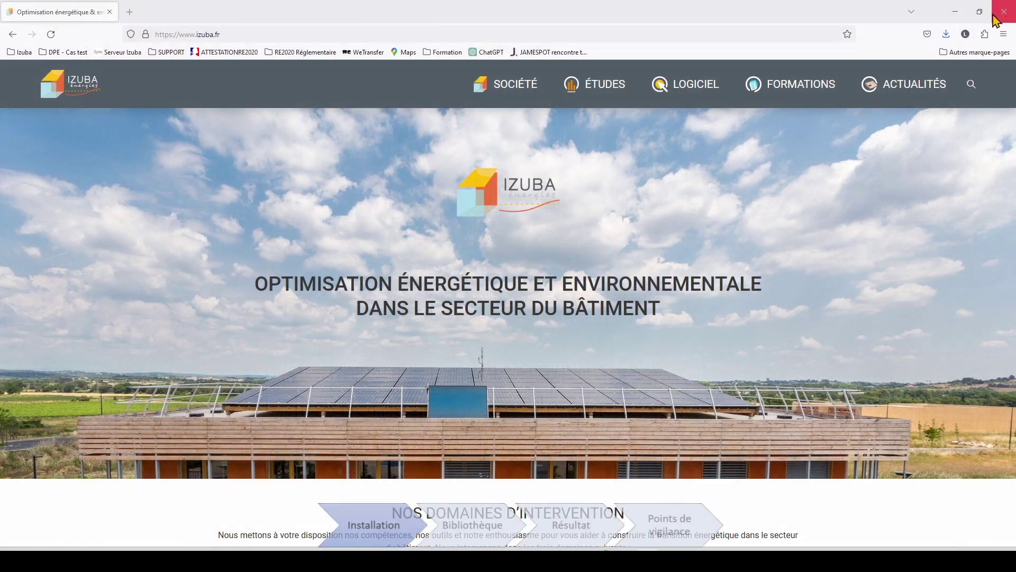
# Open the Pleiades software download page and locate the Service de partage de données download
pyautogui.moveTo(694, 90)
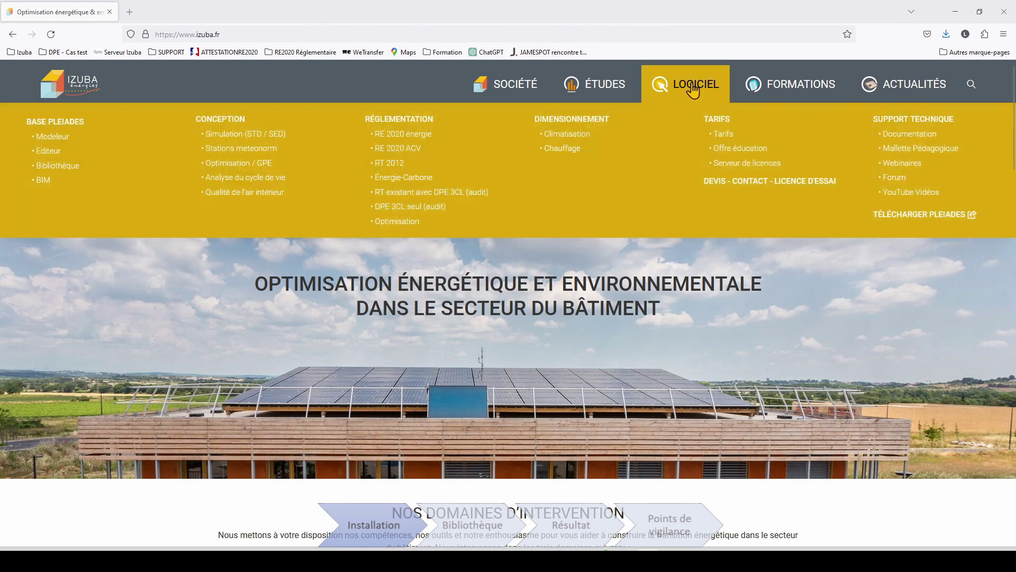
pyautogui.click(921, 215)
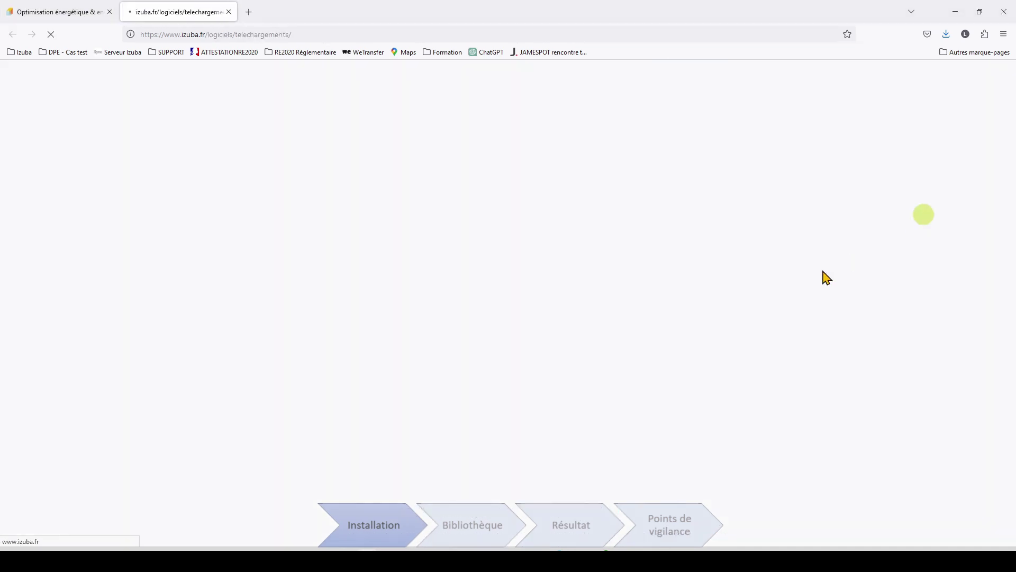
pyautogui.scroll(-5, 878, 233)
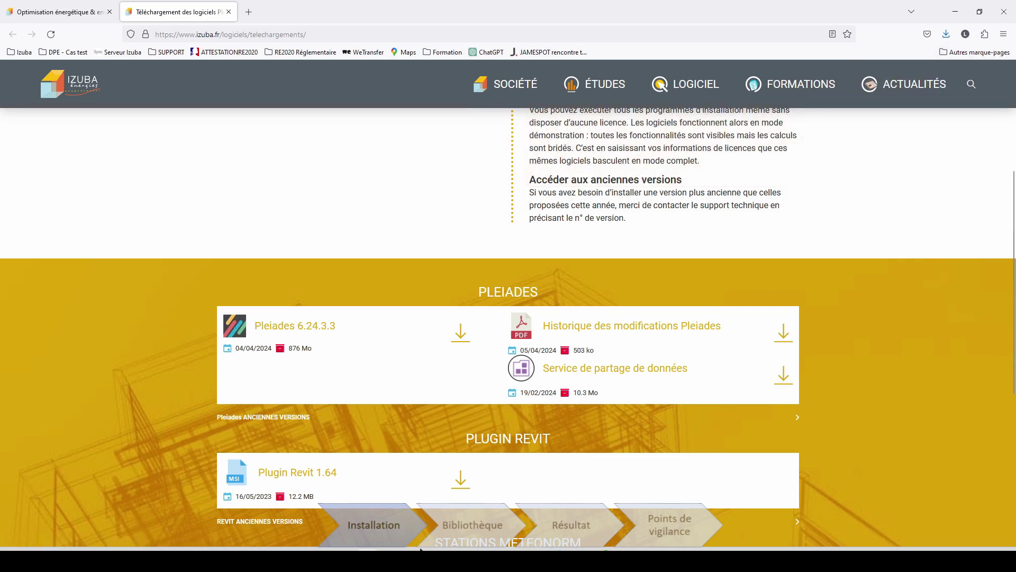
# Run SetupServicePartageDonnees.exe from its folder, complete the installation with a desktop icon, and agree to install the service
pyautogui.click(510, 513)
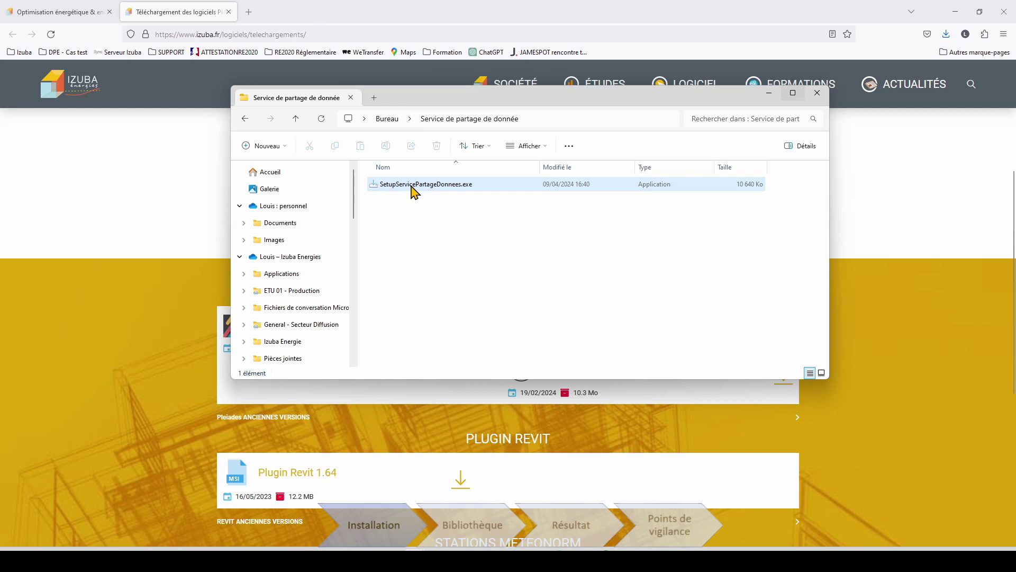
pyautogui.click(464, 186)
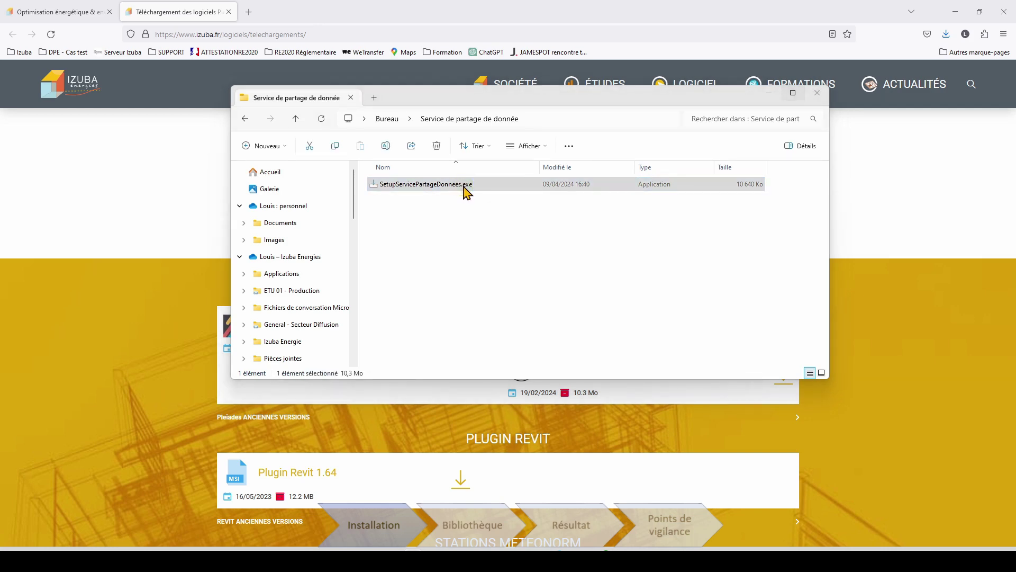
pyautogui.click(572, 363)
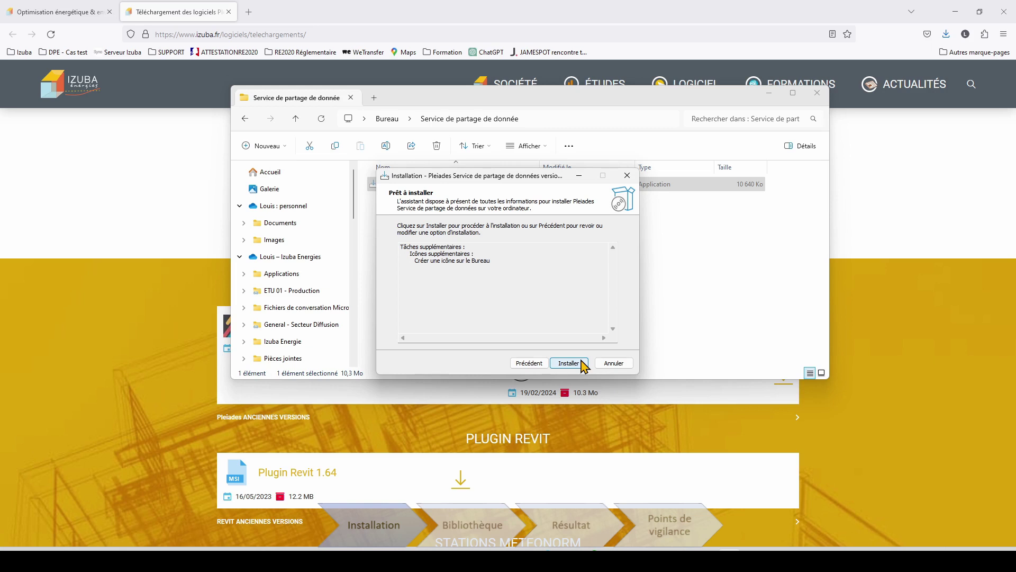
pyautogui.click(568, 363)
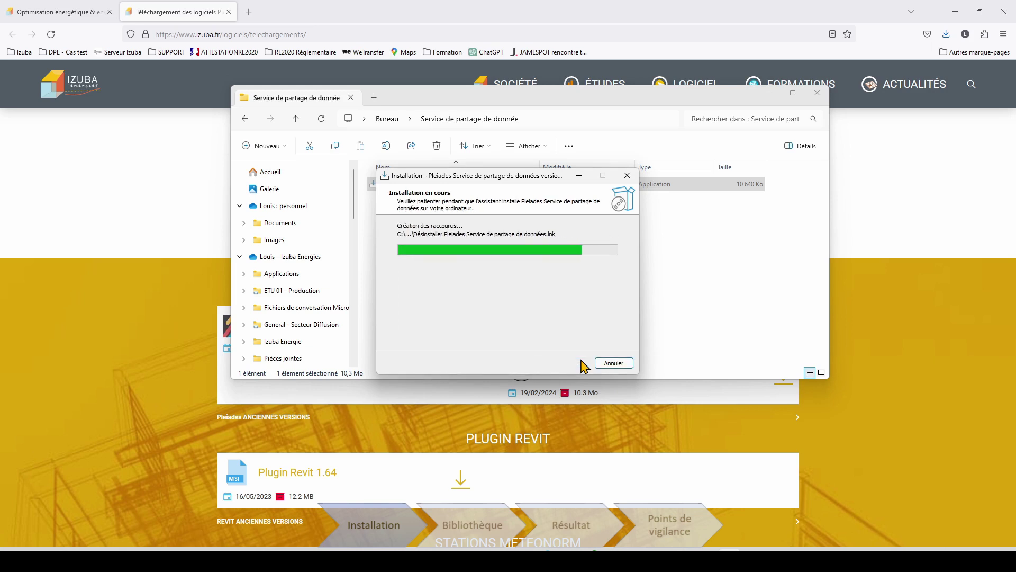
pyautogui.click(581, 361)
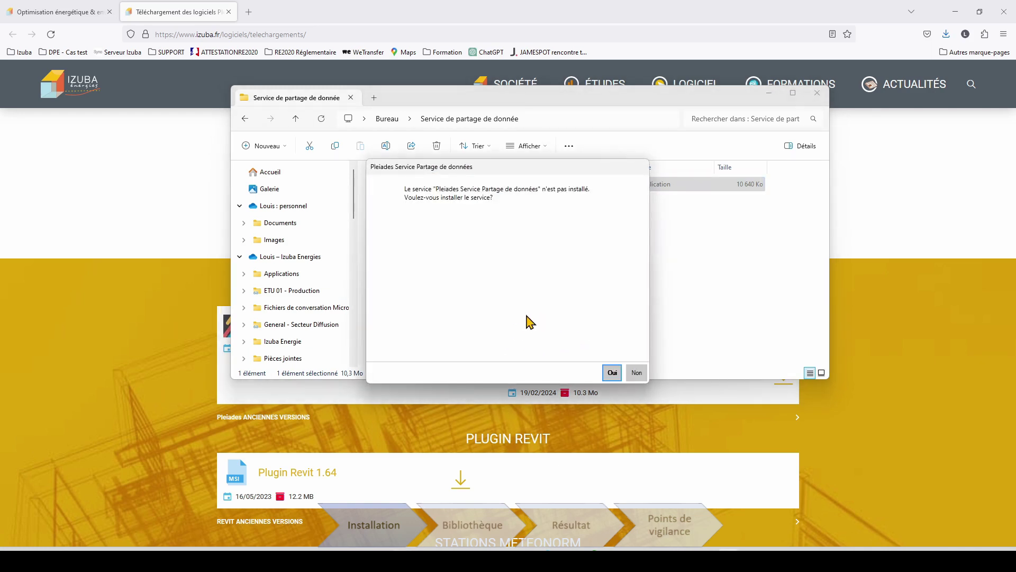
pyautogui.click(613, 372)
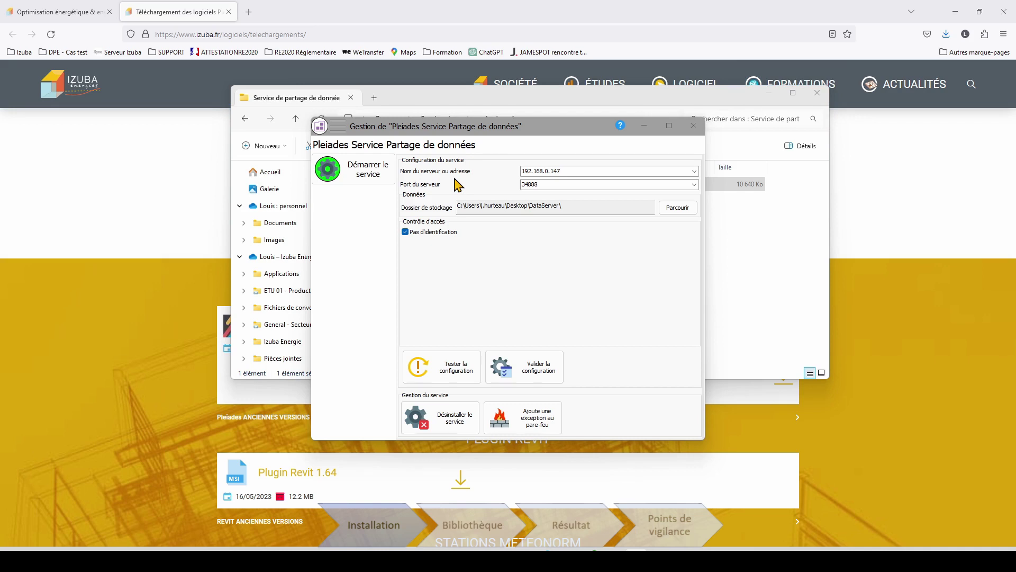
# Check the addresses offered for the server name, keeping 192.168.0.147
pyautogui.click(694, 171)
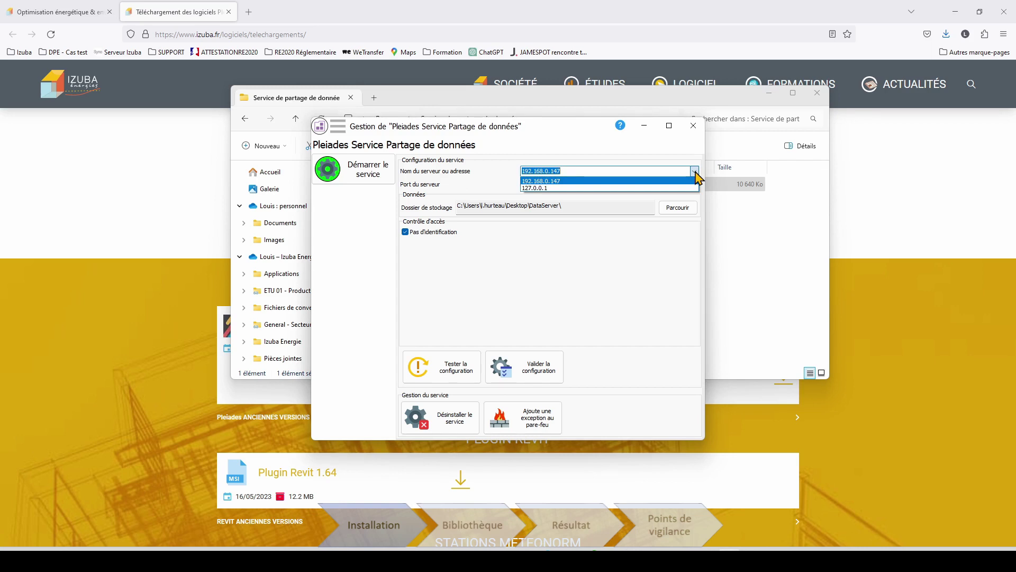
pyautogui.click(589, 281)
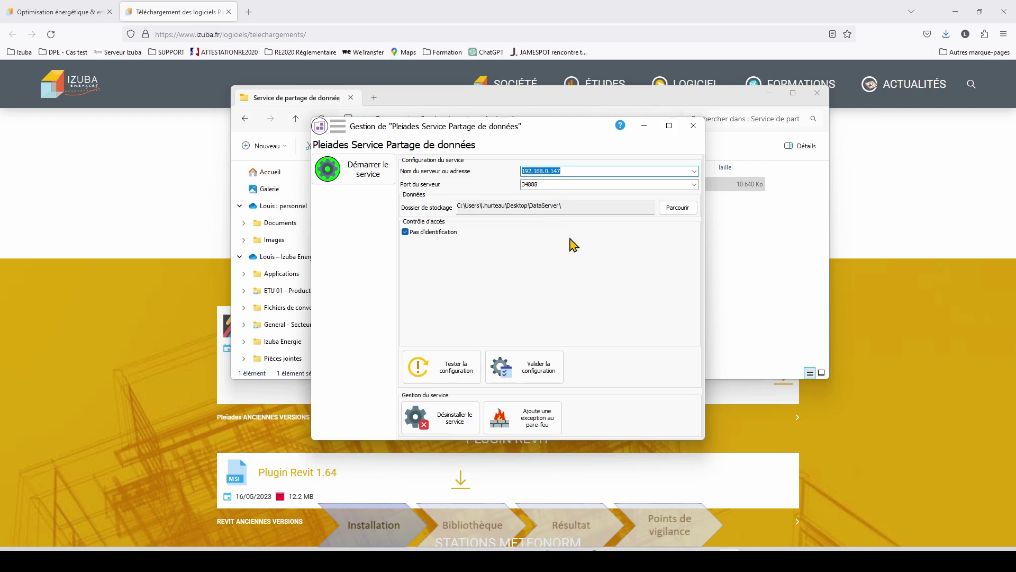
# Examine the contents of the Bibliotheque and Resultats comfie subfolders in the DataServer storage folder
pyautogui.moveTo(404, 559)
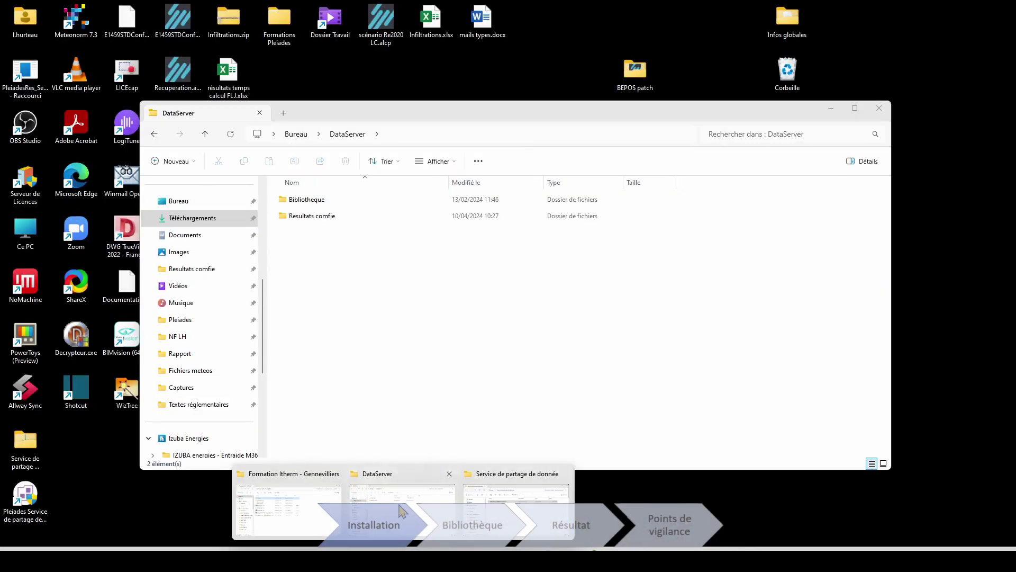
pyautogui.click(402, 511)
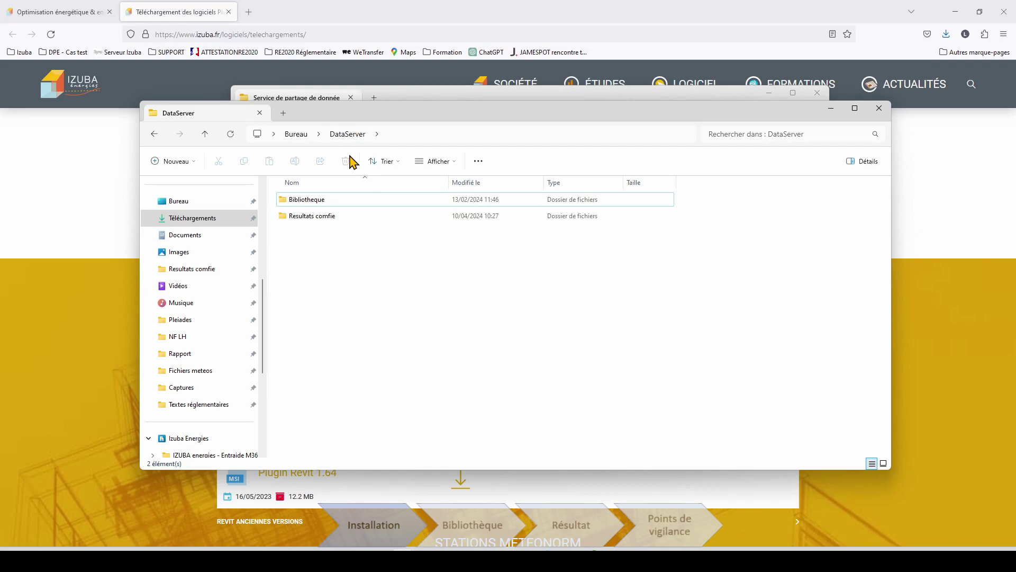
pyautogui.doubleClick(332, 202)
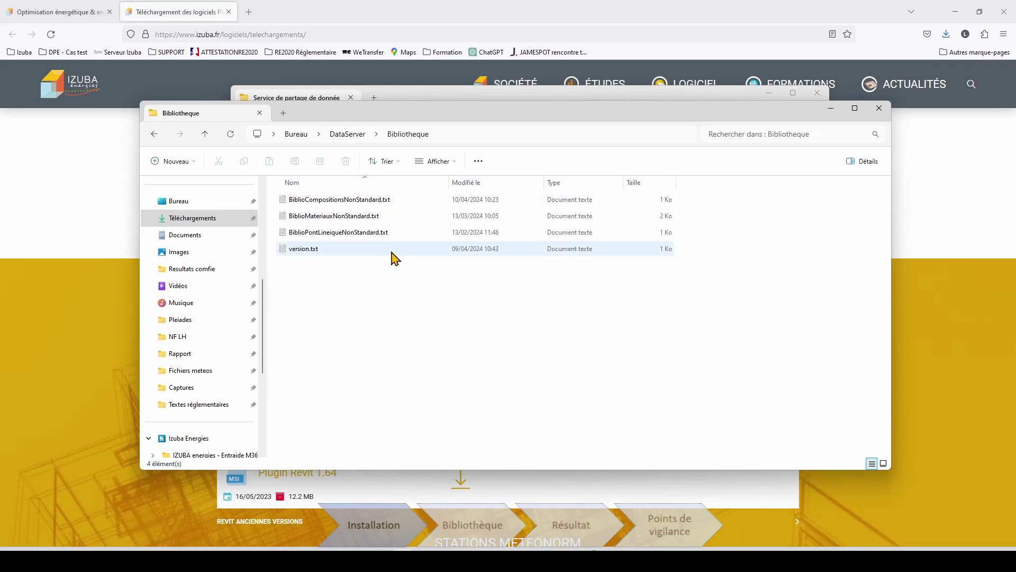
pyautogui.click(347, 134)
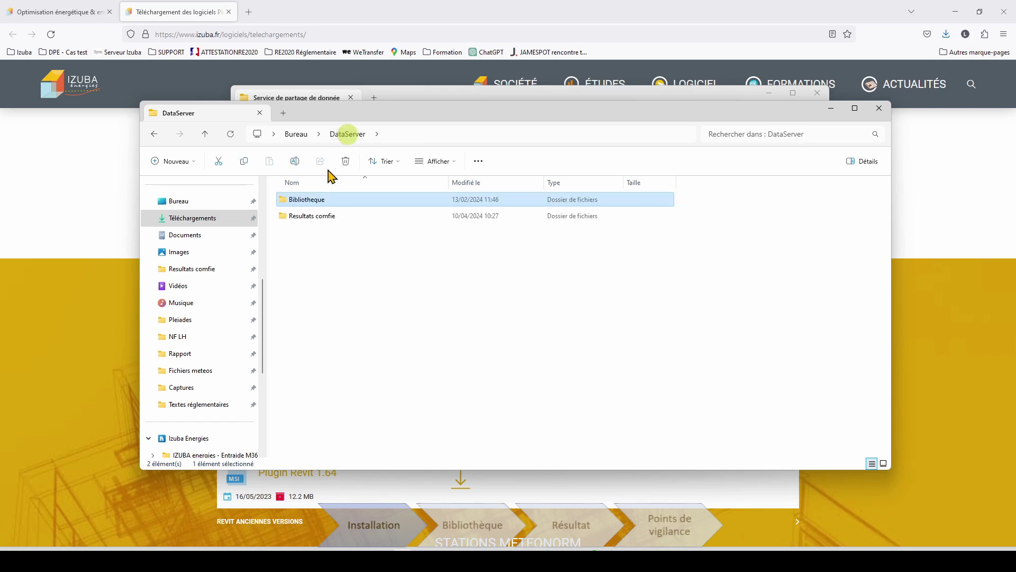
pyautogui.doubleClick(325, 216)
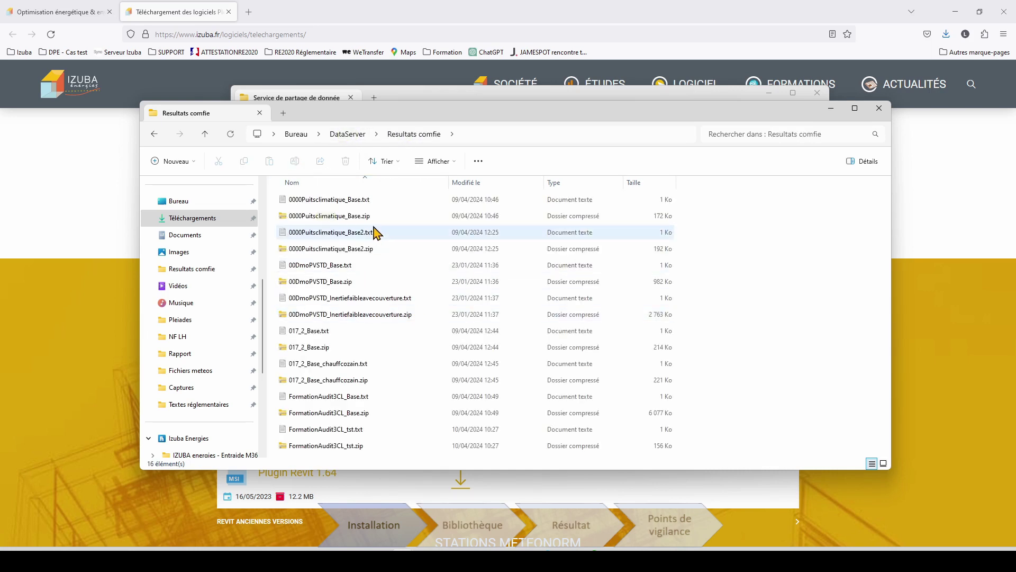
pyautogui.click(373, 218)
pyautogui.click(372, 250)
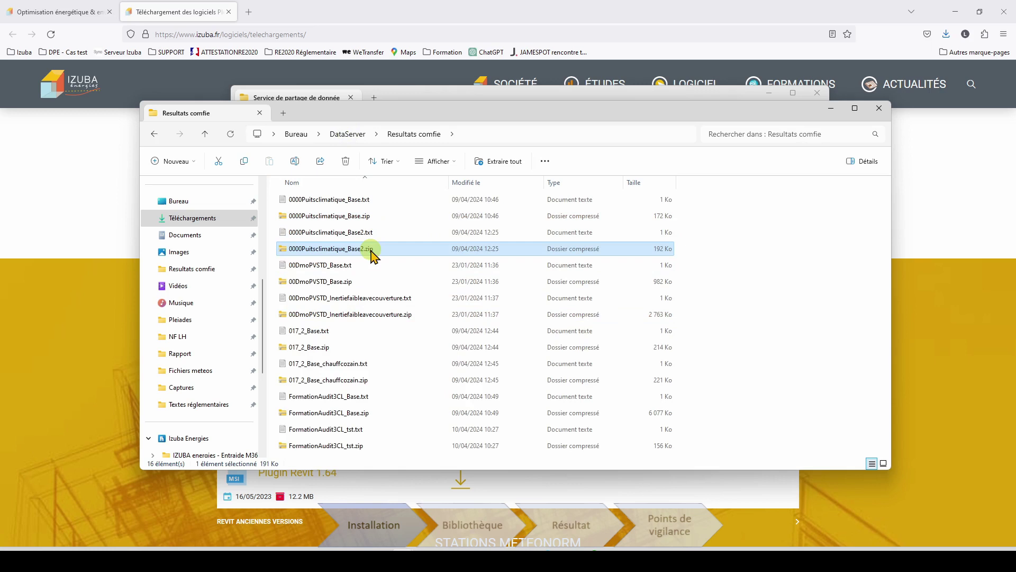
pyautogui.click(370, 233)
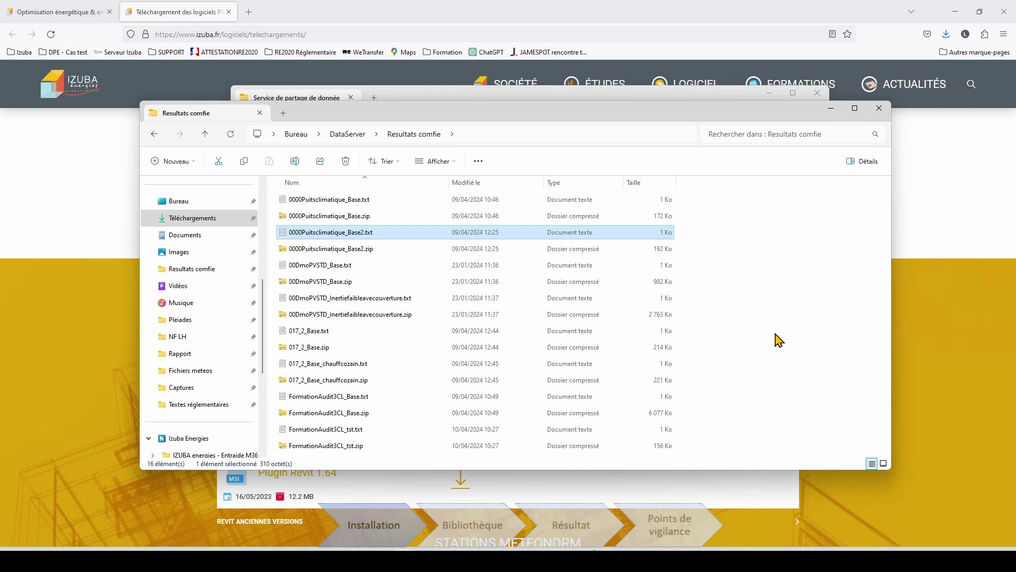
pyautogui.click(347, 134)
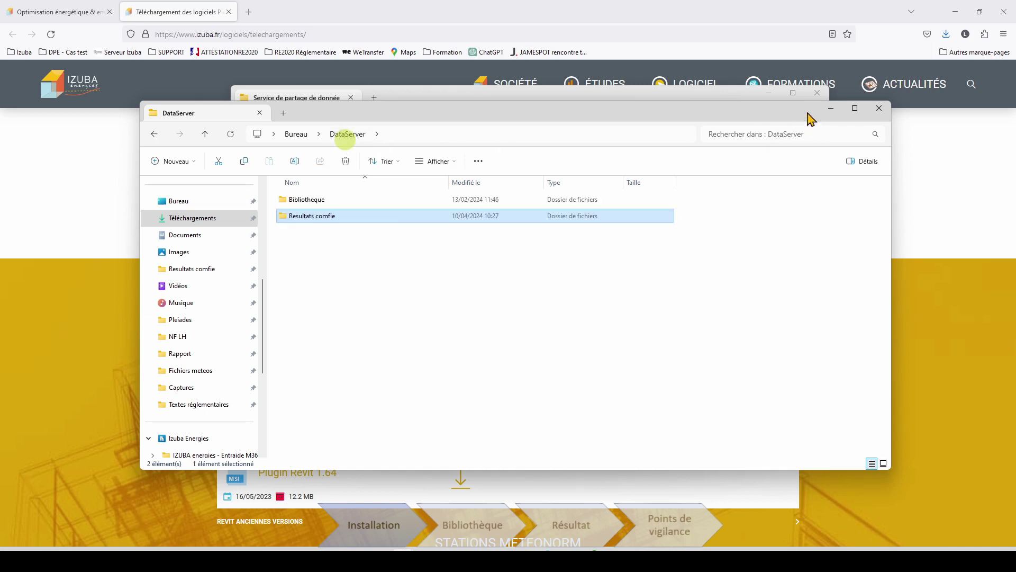
pyautogui.click(829, 109)
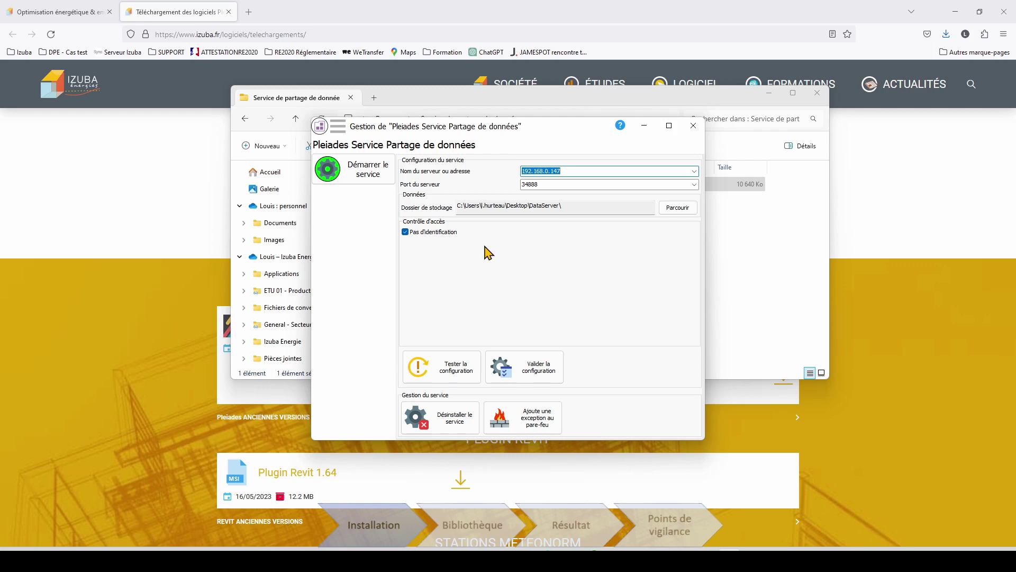
# Turn off "Pas d'identification" so the service requires accounts, and select the first user name in the table
pyautogui.click(451, 233)
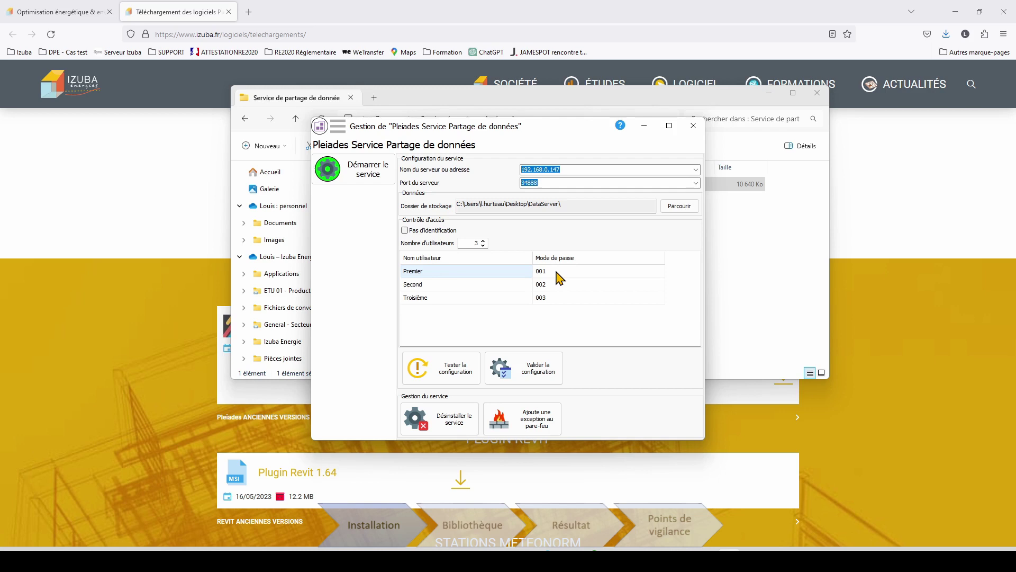
pyautogui.click(518, 275)
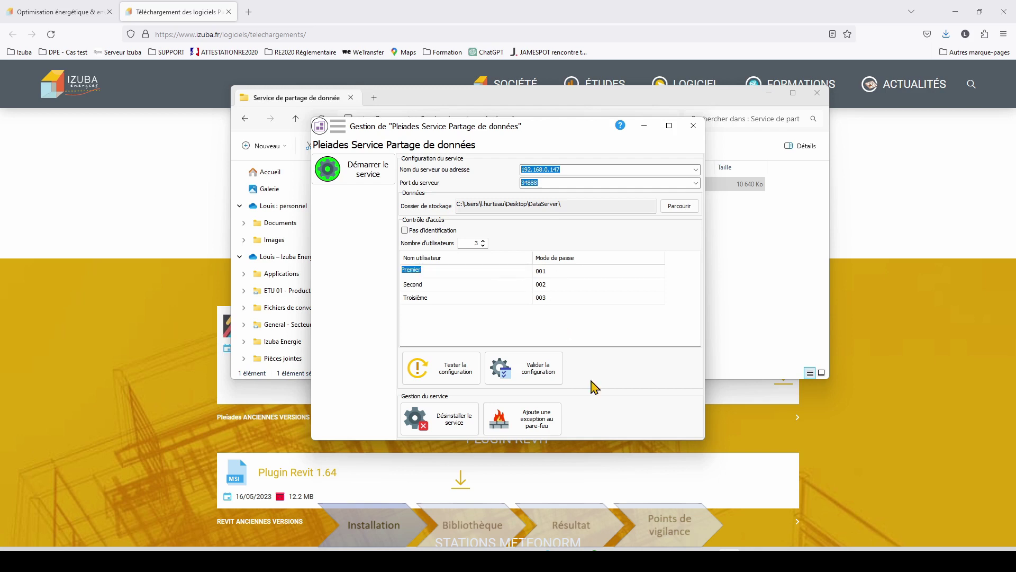
# Switch to the Excel workbook Video Service Partage.xlsx, copy the three account names with their passwords, and return to the service manager
pyautogui.moveTo(612, 561)
pyautogui.click(610, 504)
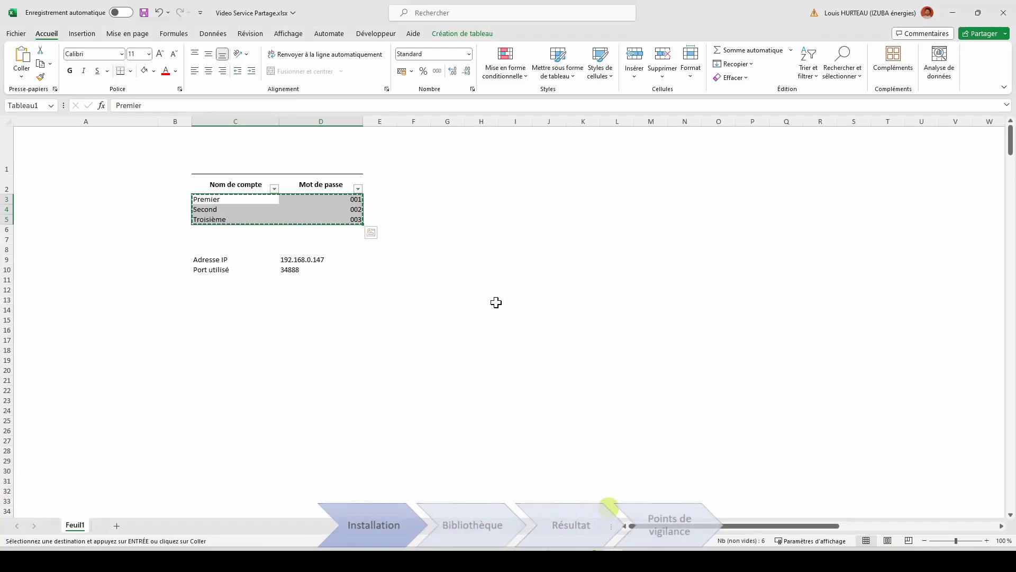
pyautogui.click(222, 286)
pyautogui.click(213, 198)
pyautogui.moveTo(345, 222); pyautogui.dragTo(346, 223)
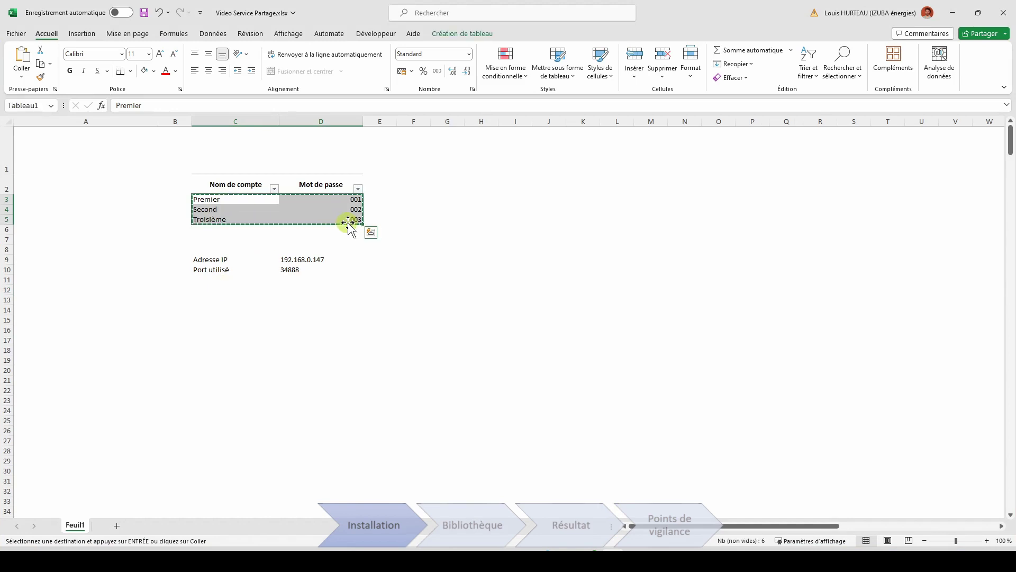
pyautogui.hotkey('ctrl', 'c')
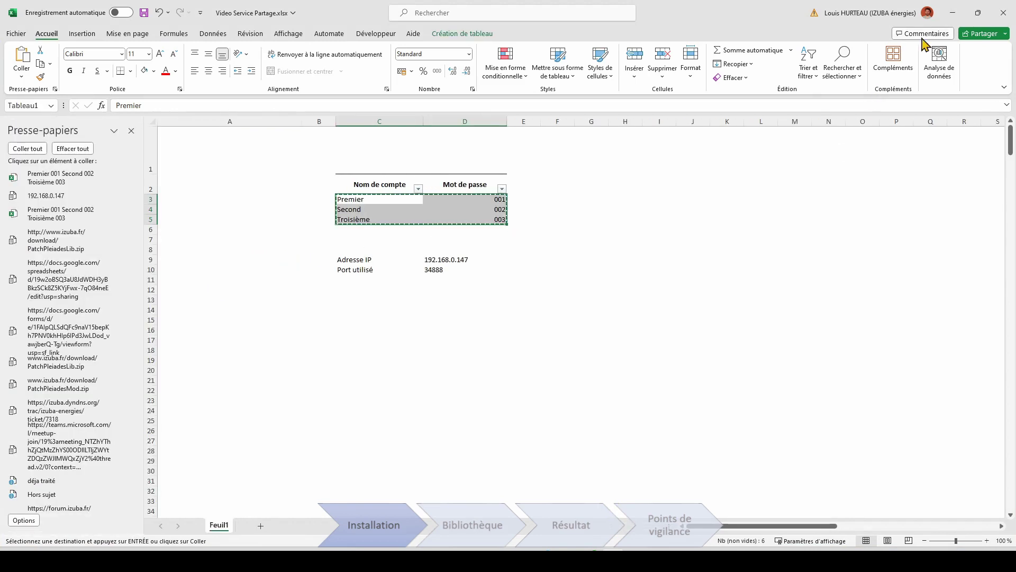
pyautogui.click(952, 12)
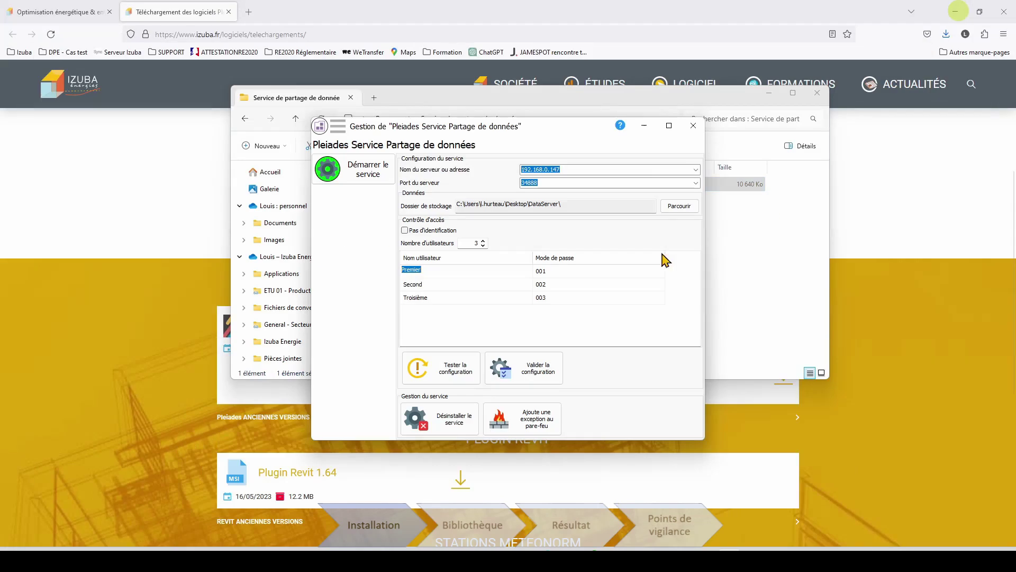
# Clear the first two user names and refill the user table with the account names and passwords
pyautogui.press('Delete')
pyautogui.click(473, 284)
pyautogui.press('Delete')
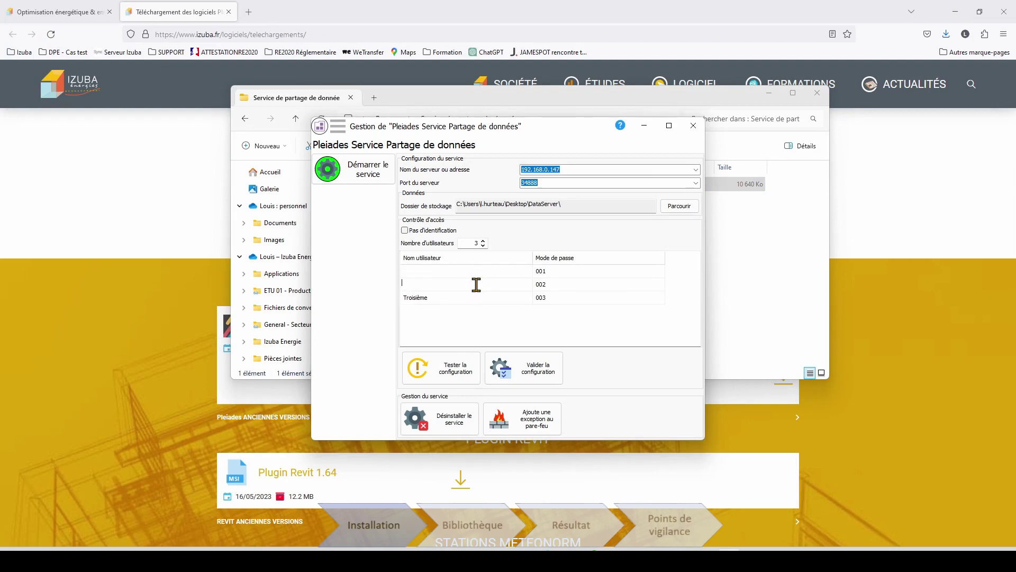
pyautogui.click(451, 270)
pyautogui.press('Escape')
# Test the service configuration and add a firewall exception for the service
pyautogui.click(456, 371)
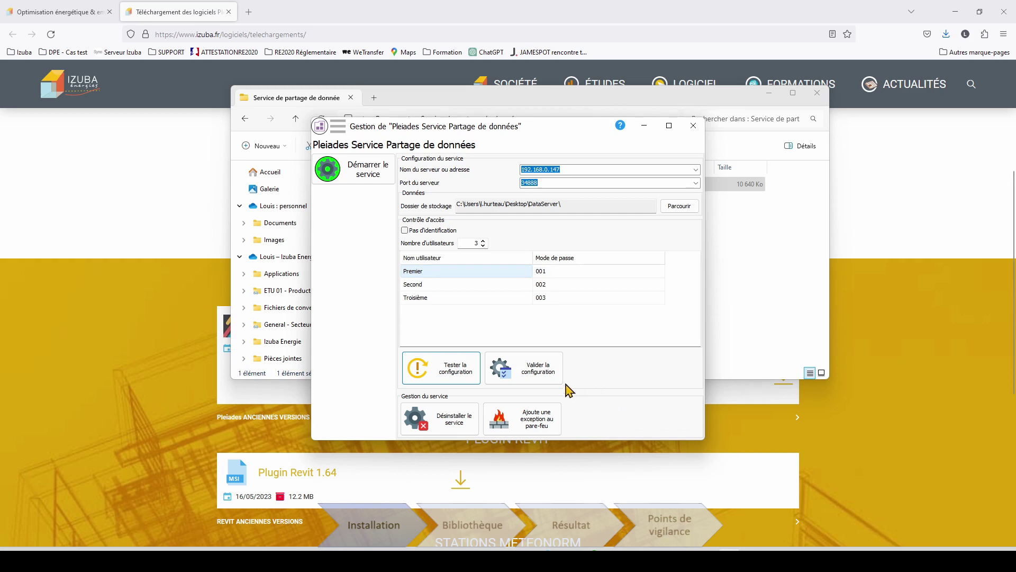
pyautogui.click(538, 425)
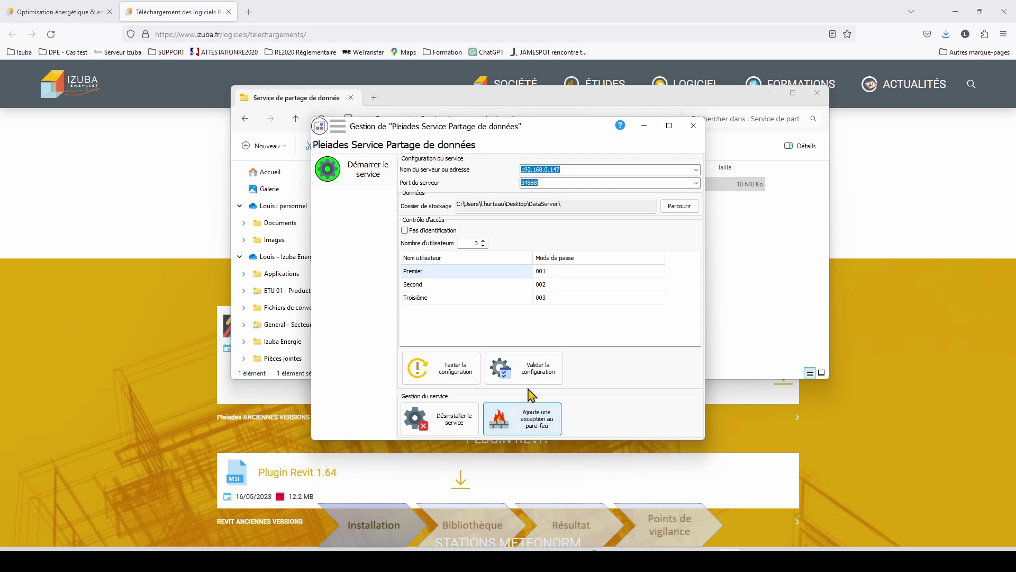
# Validate the service configuration and start the data sharing service
pyautogui.click(547, 378)
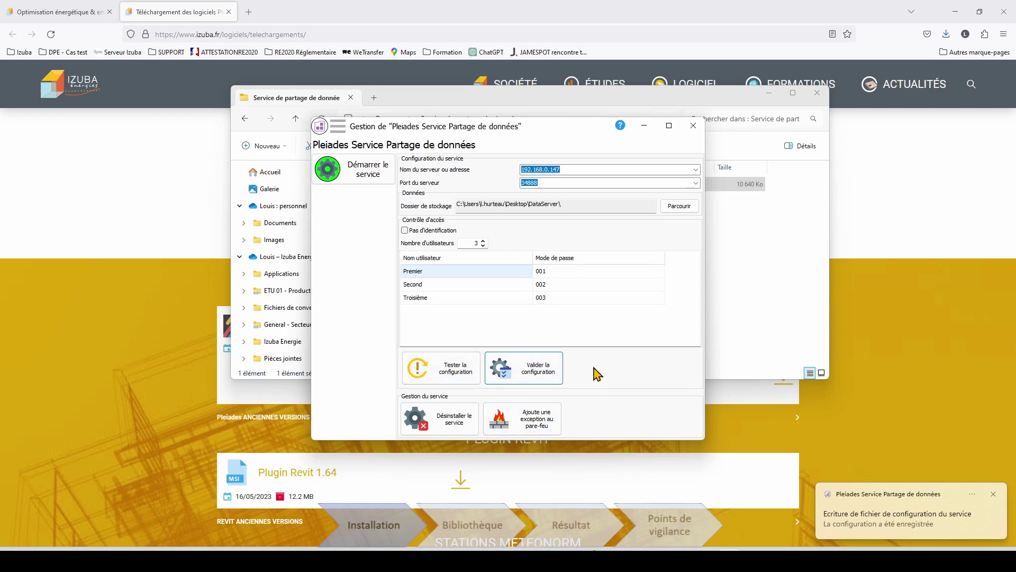
pyautogui.click(365, 170)
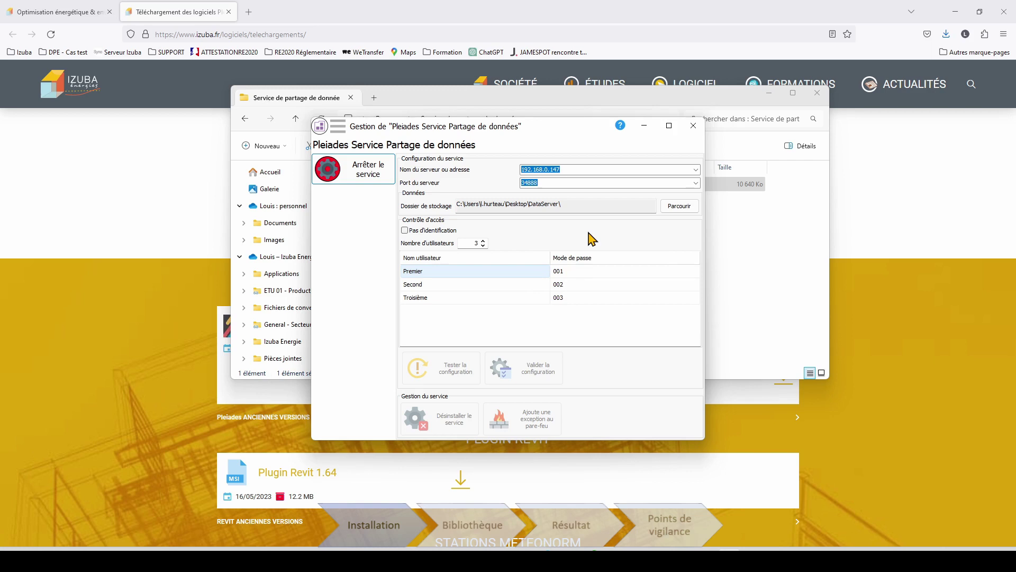
# Switch to Pleiades, open the sharing server's properties in the general configuration, and test the connection to 192.168.0.147 on port 34888
pyautogui.click(450, 561)
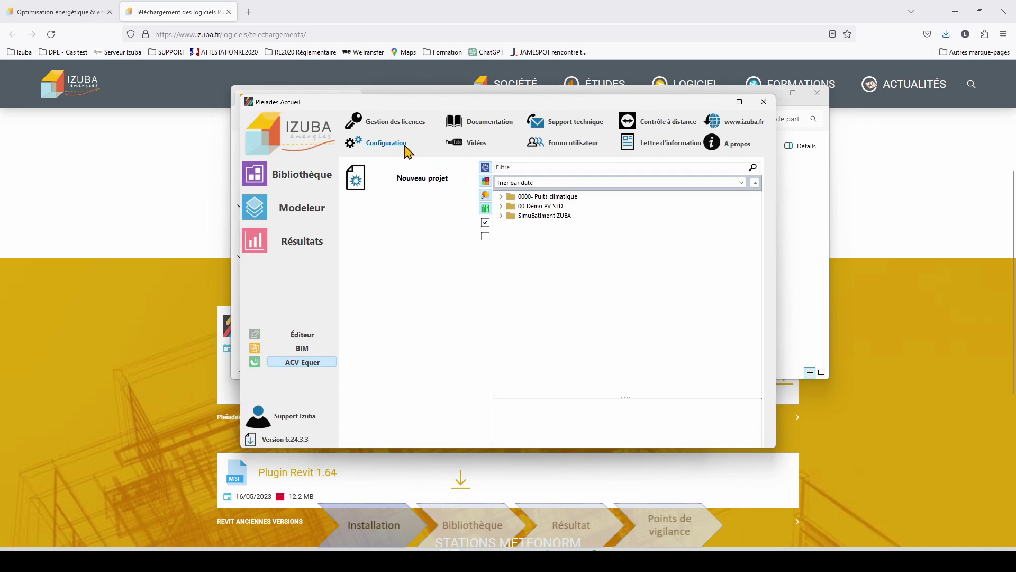
pyautogui.click(402, 145)
pyautogui.click(433, 199)
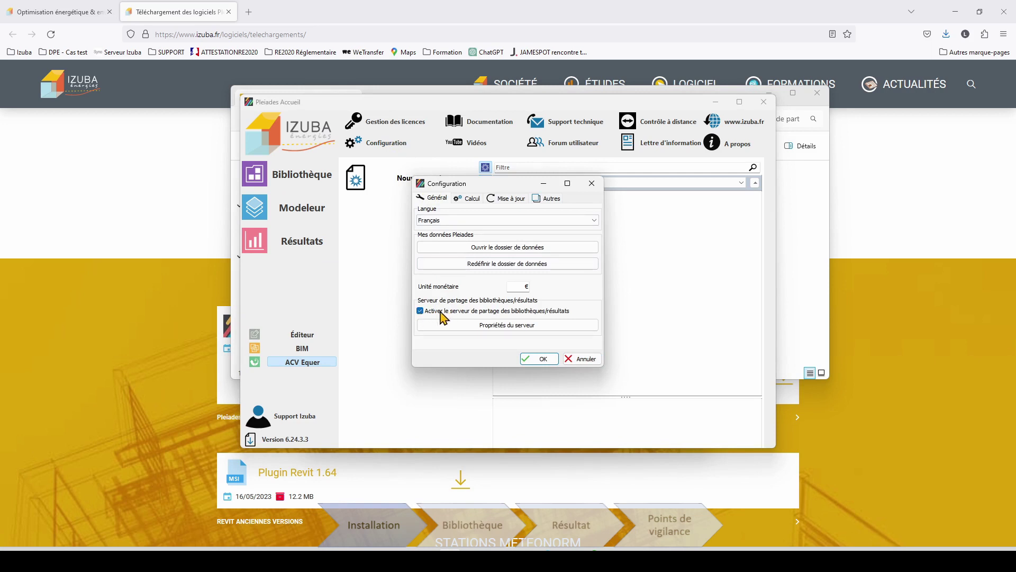
pyautogui.click(511, 332)
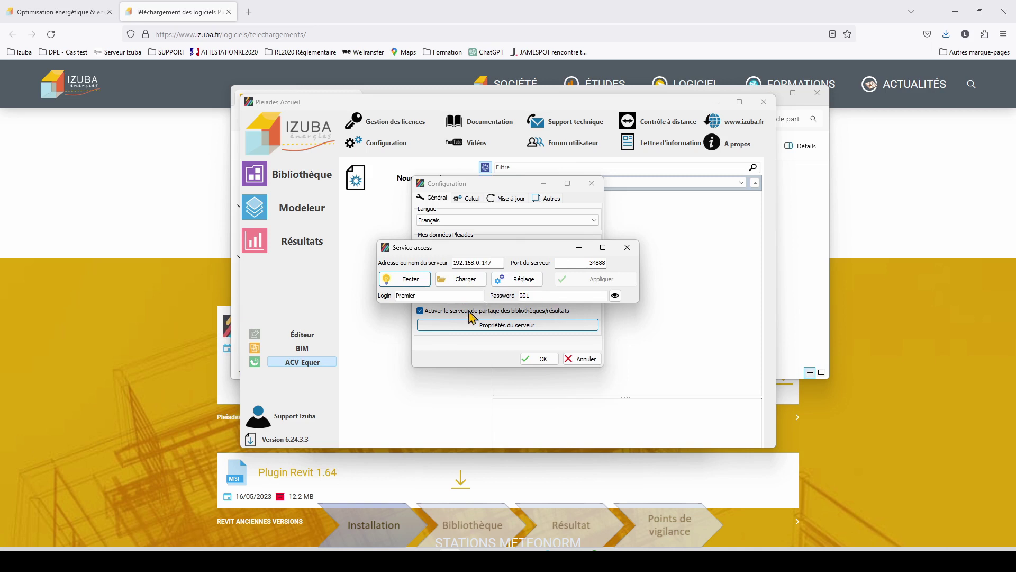
pyautogui.click(412, 281)
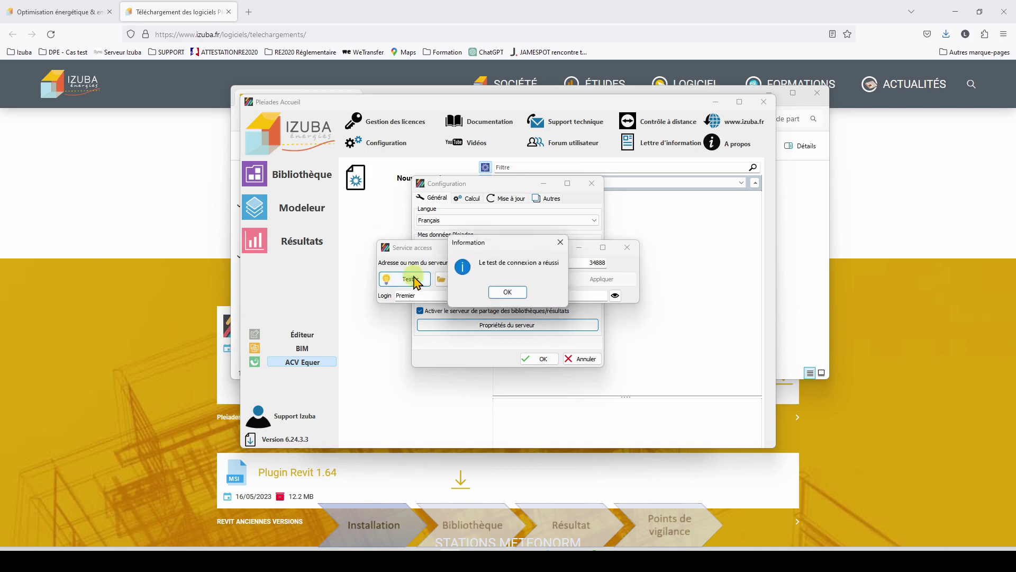
# Dismiss the connection test message, then close the server access and configuration windows without applying changes
pyautogui.click(507, 293)
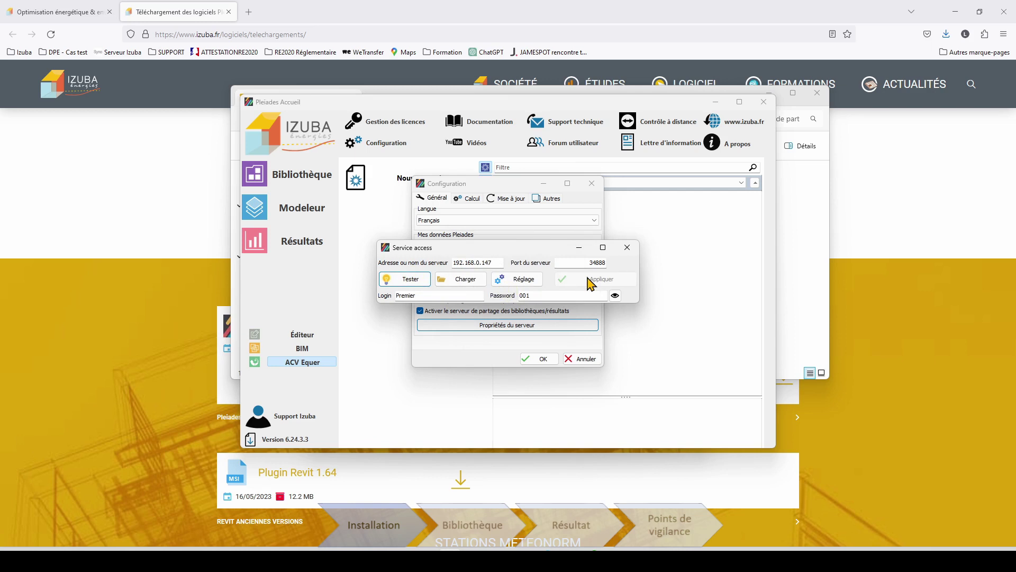
pyautogui.click(627, 247)
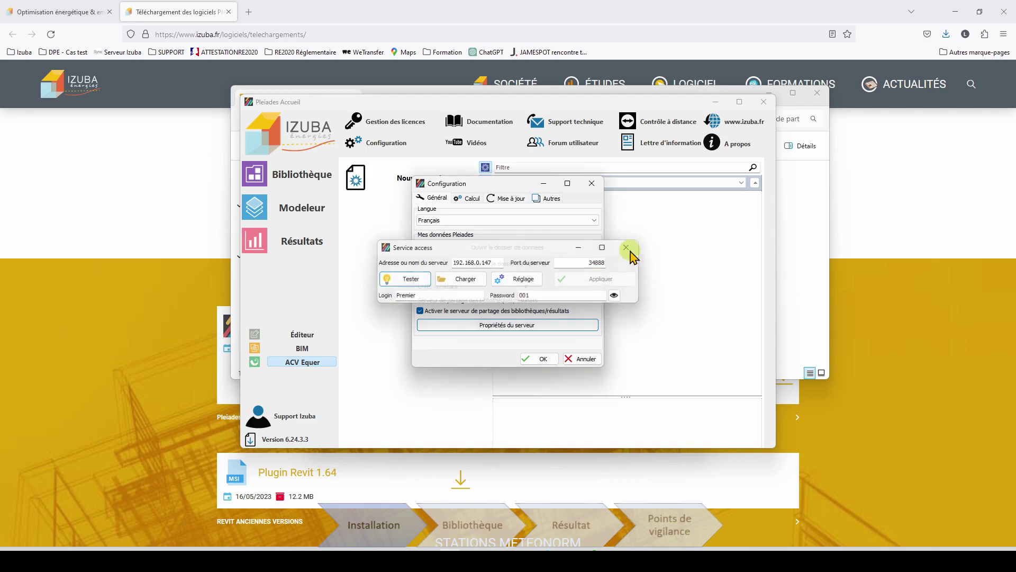
pyautogui.click(586, 359)
pyautogui.click(706, 99)
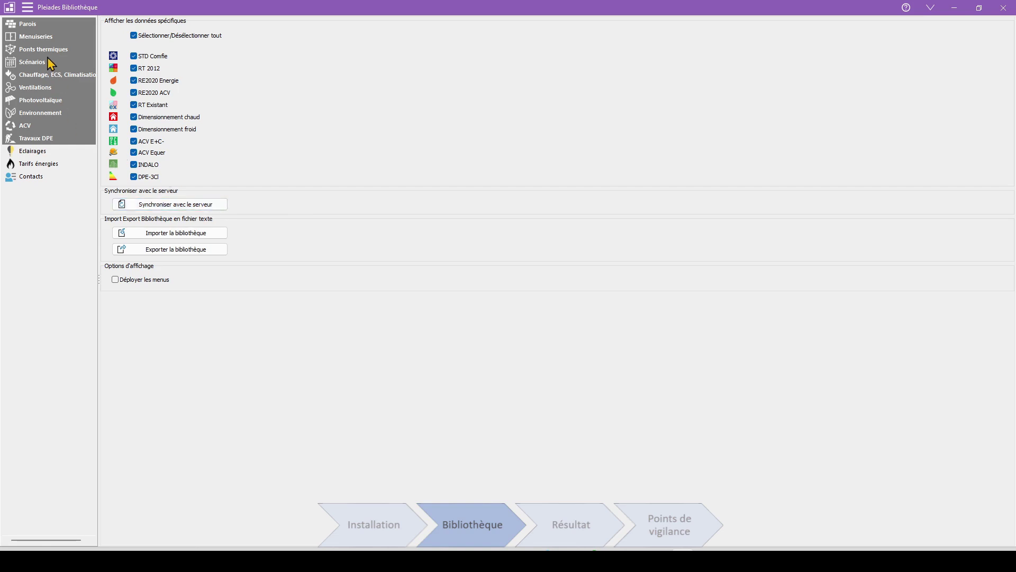
# In the Pleiades library, display the wall Compositions and open the library synchronisation with the server
pyautogui.click(33, 25)
pyautogui.click(35, 37)
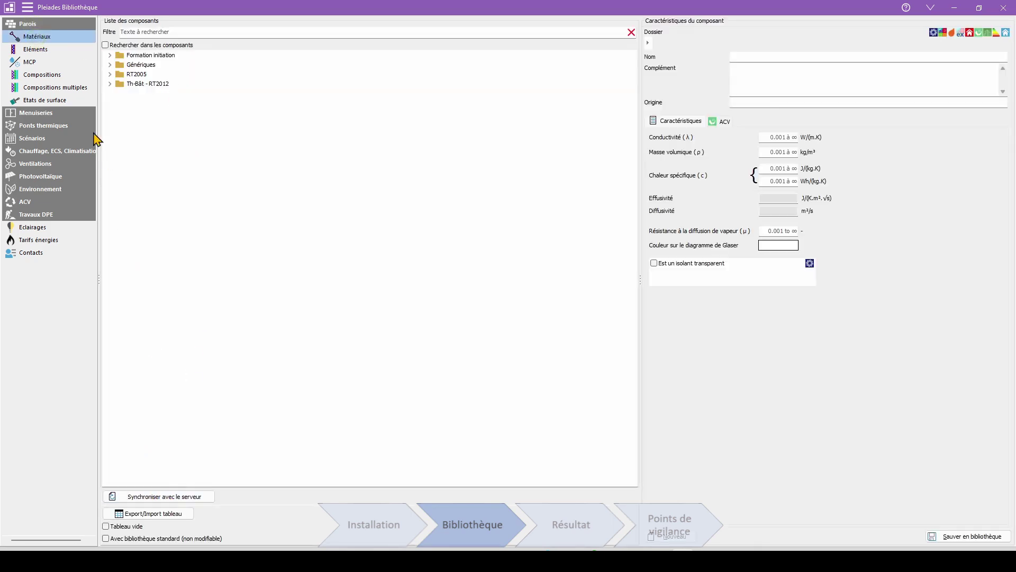
pyautogui.click(45, 75)
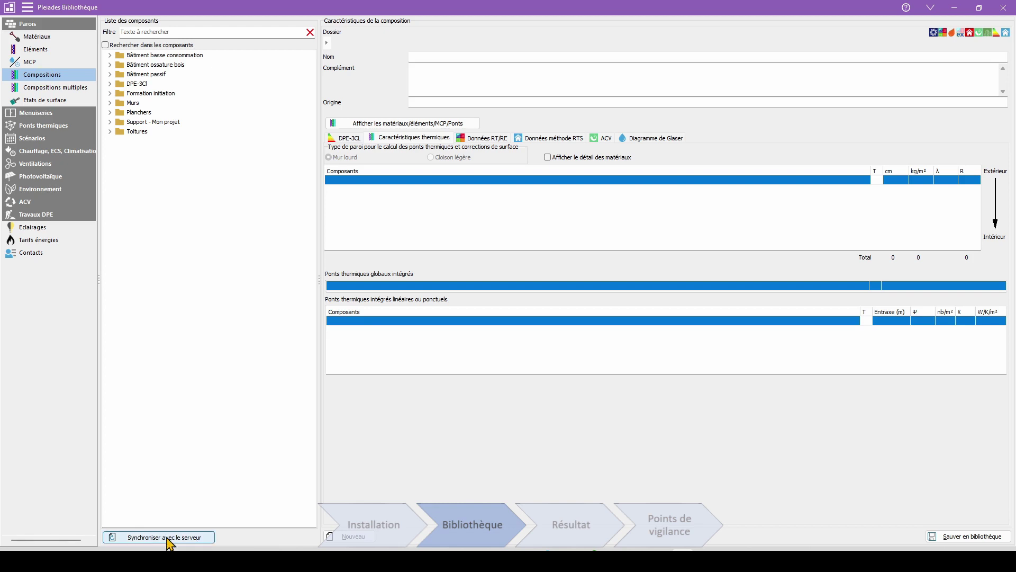
pyautogui.click(165, 538)
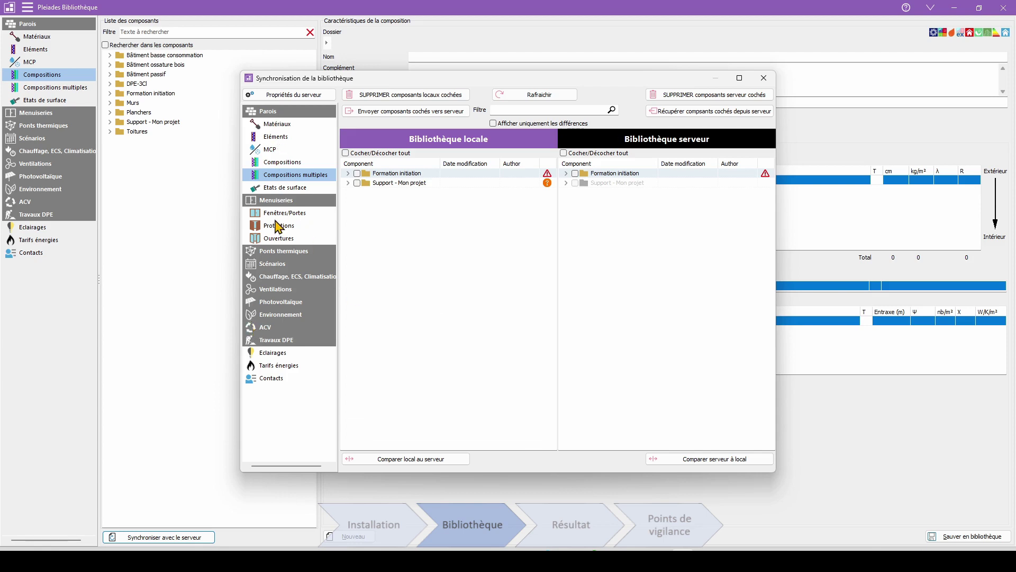
# Browse the Matériaux and Compositions categories of the local and server libraries, and check the server's connection properties
pyautogui.click(279, 123)
pyautogui.click(267, 137)
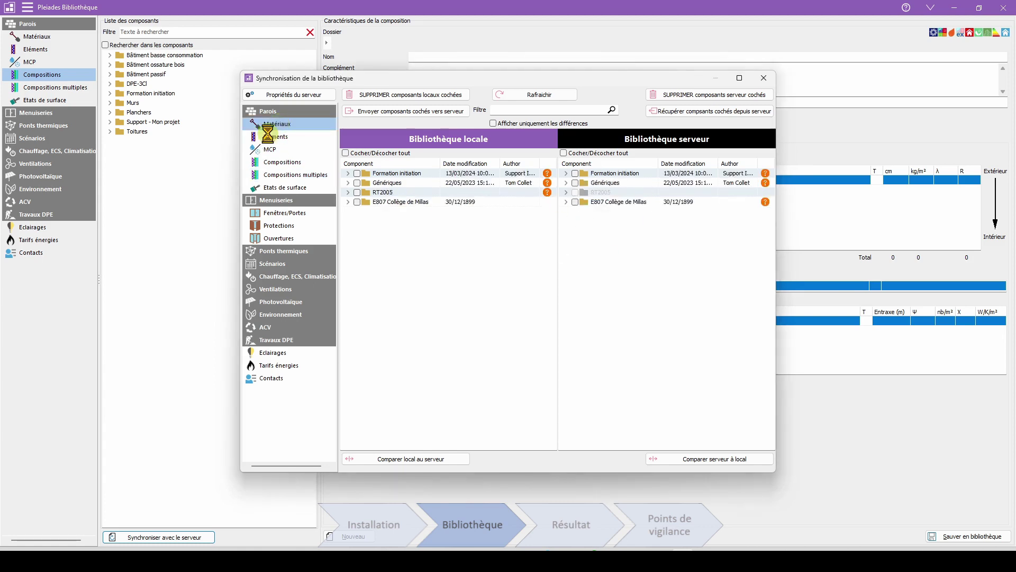
pyautogui.click(278, 165)
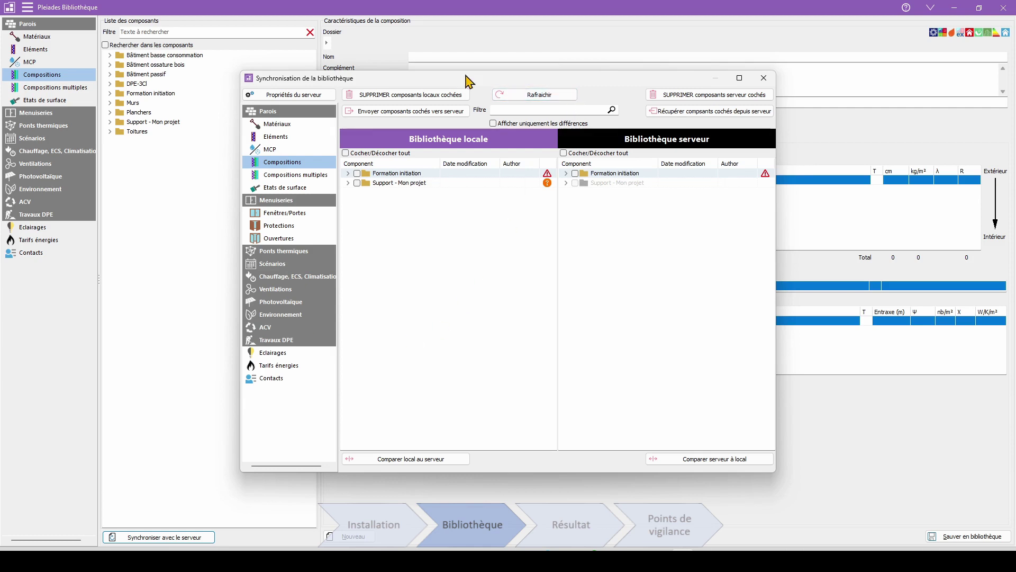
pyautogui.click(296, 97)
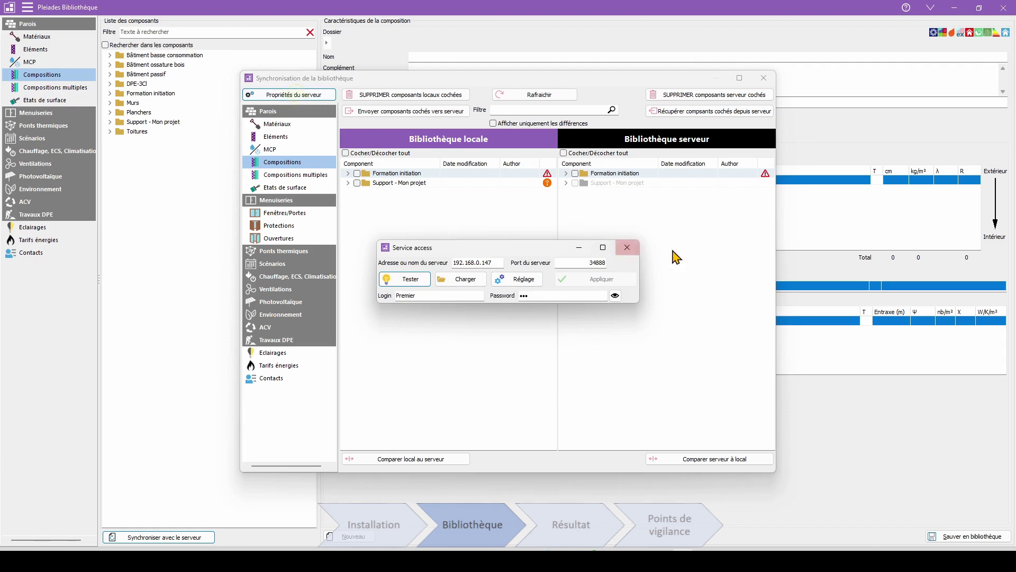
pyautogui.click(626, 247)
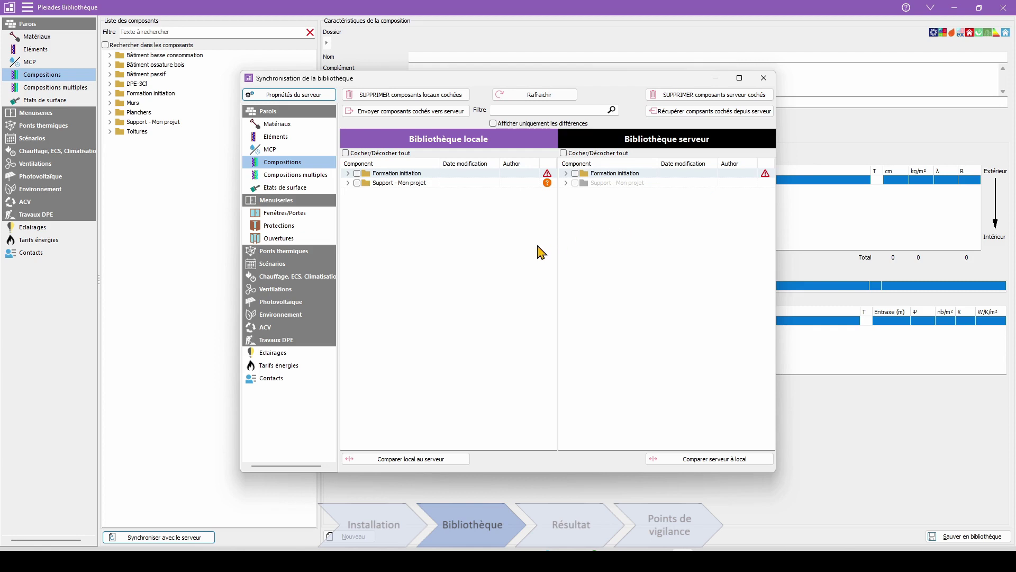
# Send the Cloison 1 composition from the local Support - Mon projet / Initial folder to the server and check its synchronisation status
pyautogui.click(347, 183)
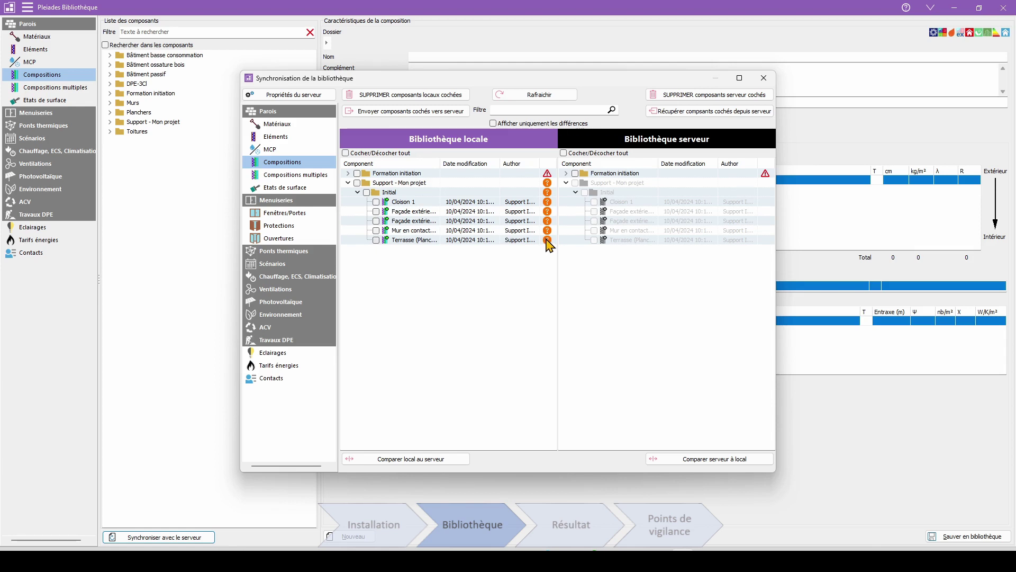
pyautogui.click(376, 202)
pyautogui.click(411, 114)
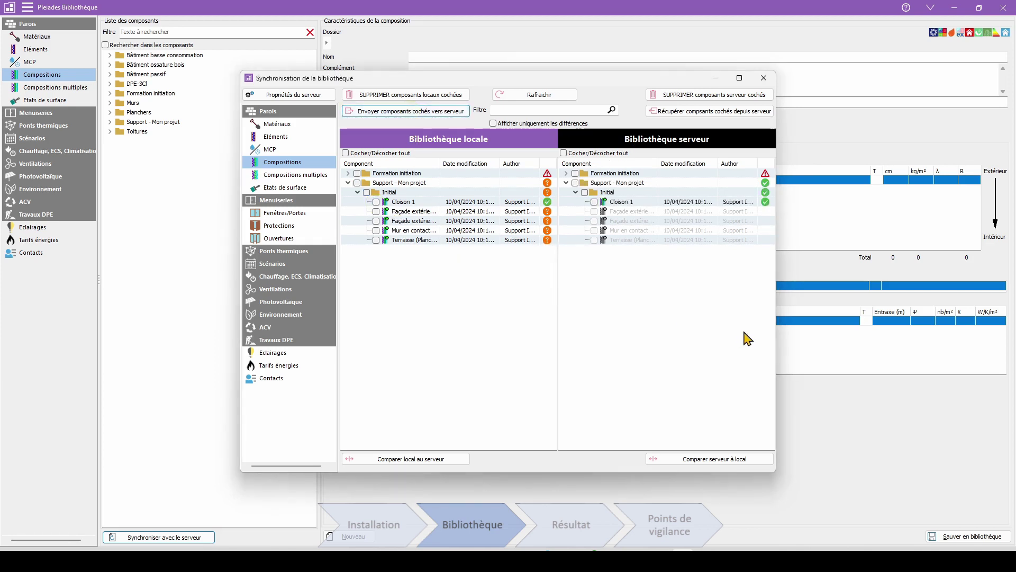
pyautogui.click(461, 202)
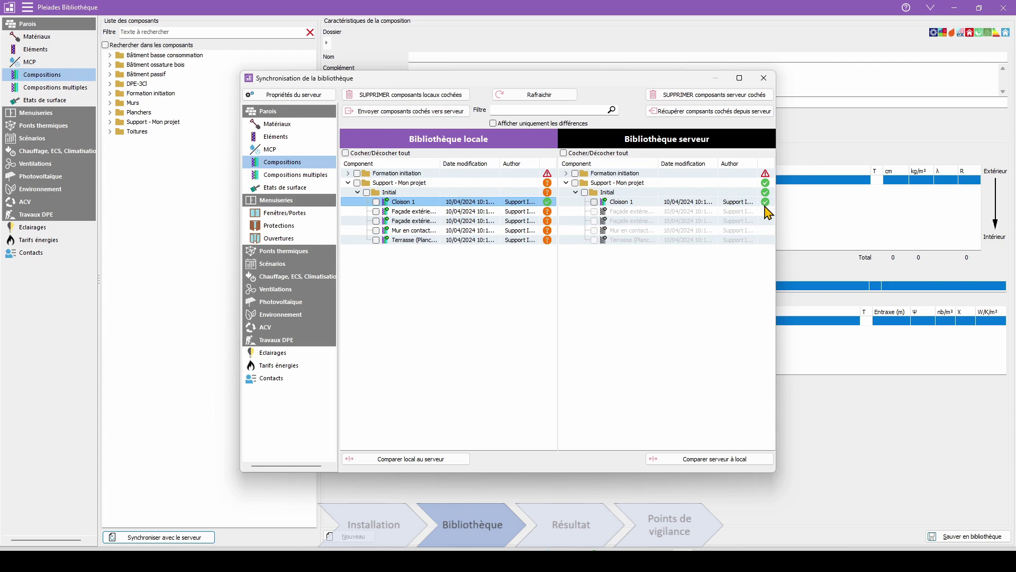
pyautogui.click(399, 193)
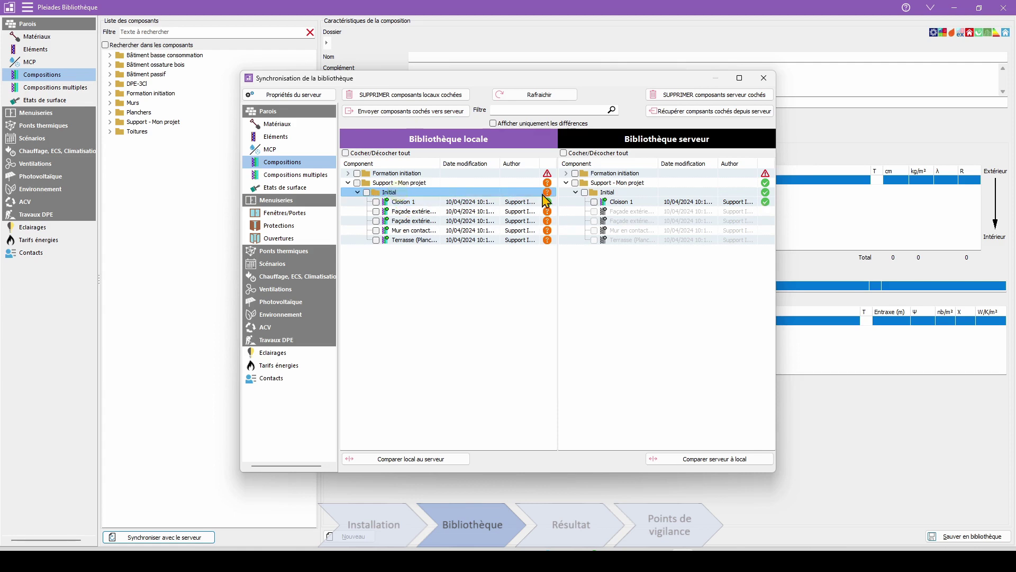
# Expand the local Formation initiation folder and compare its Initiation - Cloison intérieure composition with the server version
pyautogui.click(348, 173)
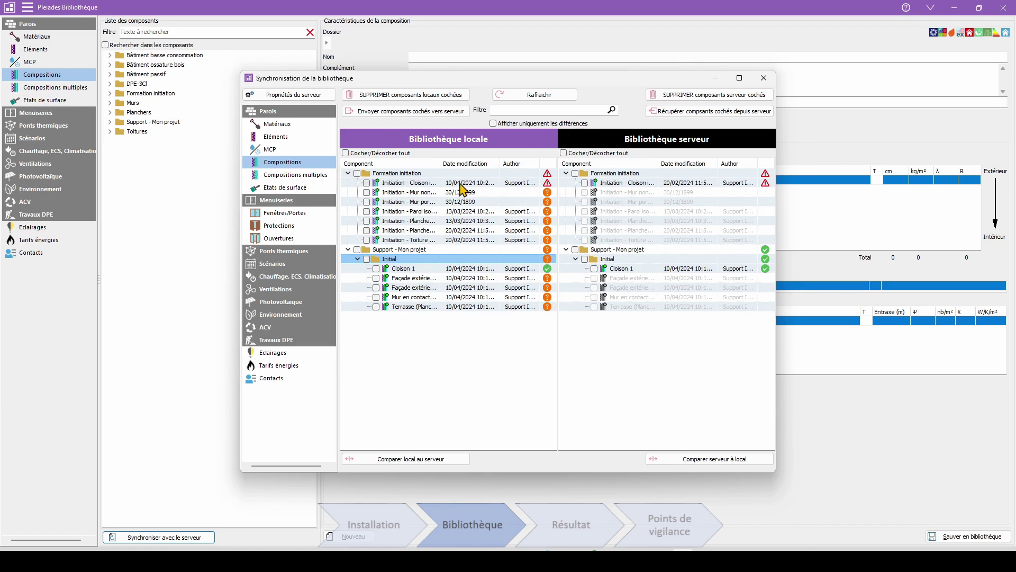
pyautogui.click(420, 183)
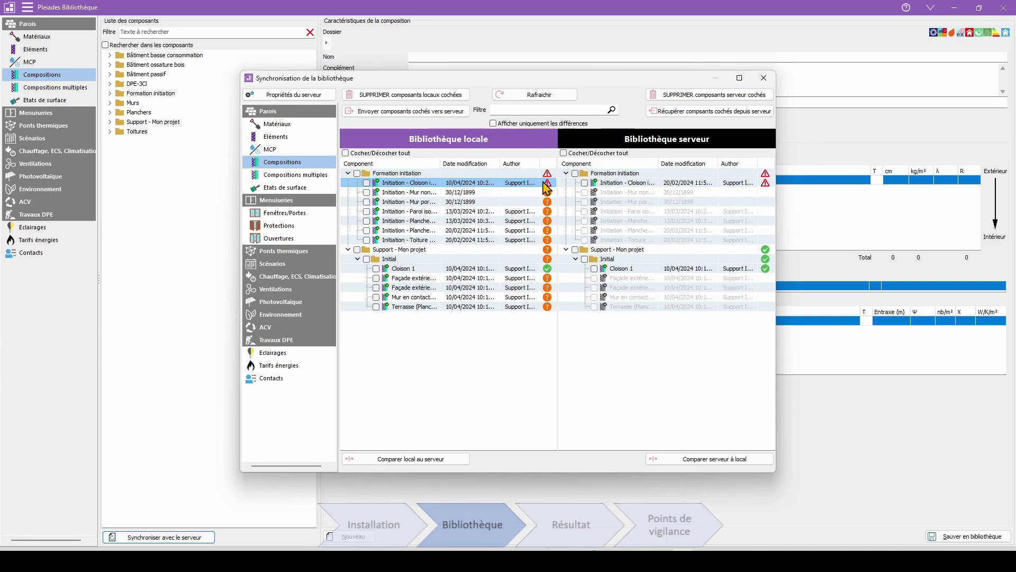
pyautogui.click(403, 460)
pyautogui.click(465, 459)
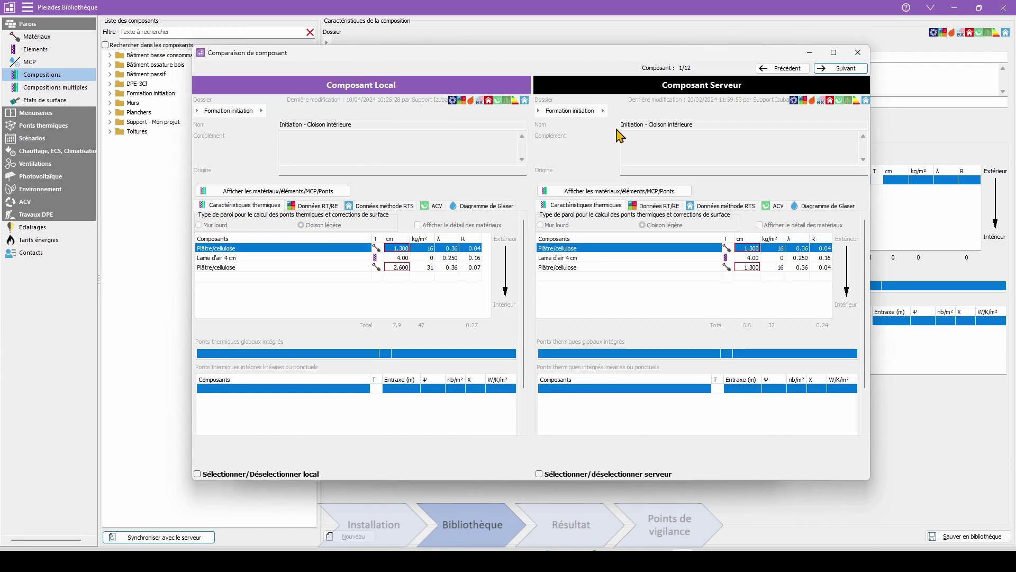
# Examine the thermal characteristics and RT/RE data of the local and server components side by side, and close the comparison
pyautogui.click(240, 205)
pyautogui.moveTo(310, 124)
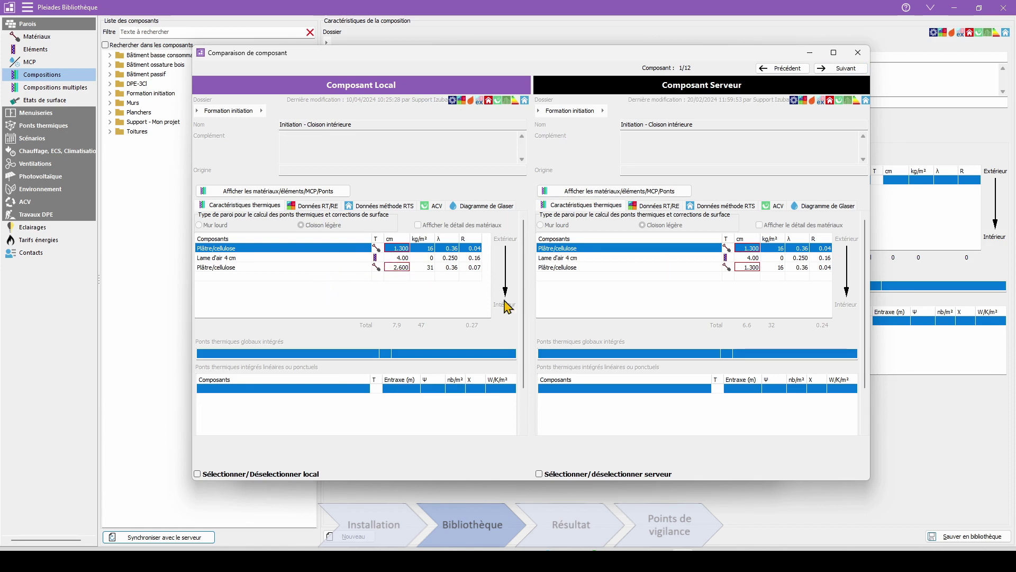
pyautogui.click(403, 268)
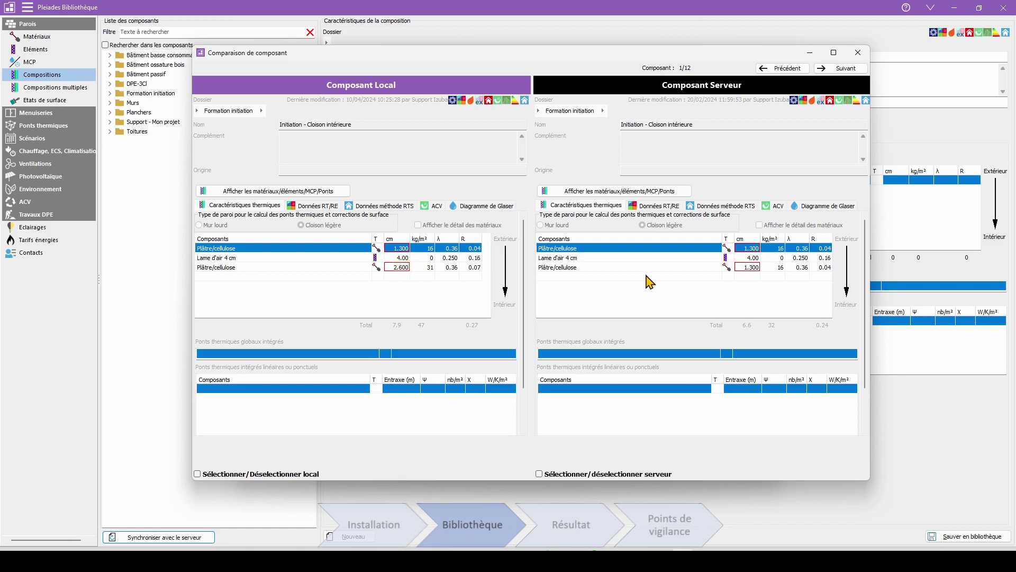
pyautogui.click(649, 208)
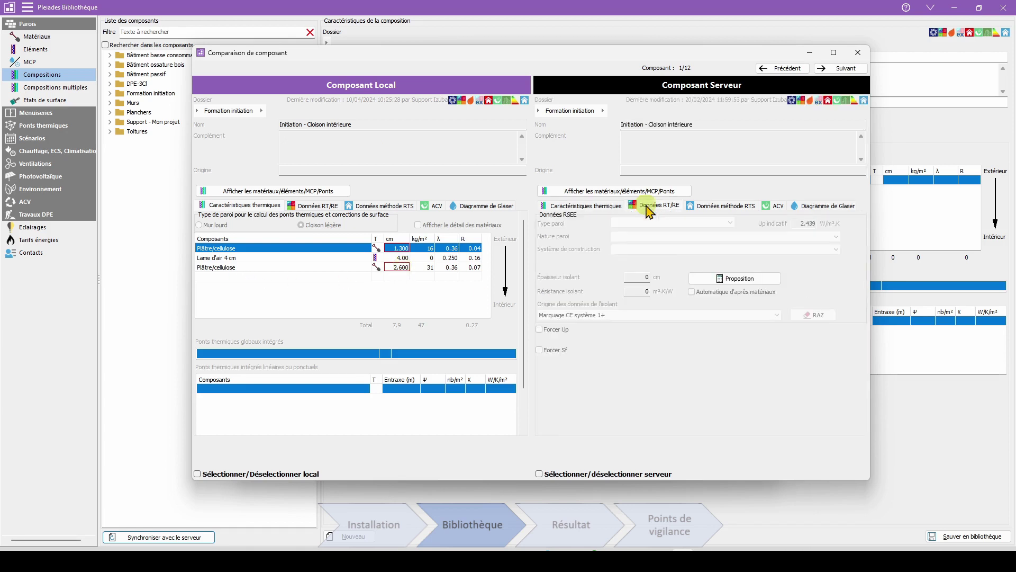
pyautogui.click(316, 206)
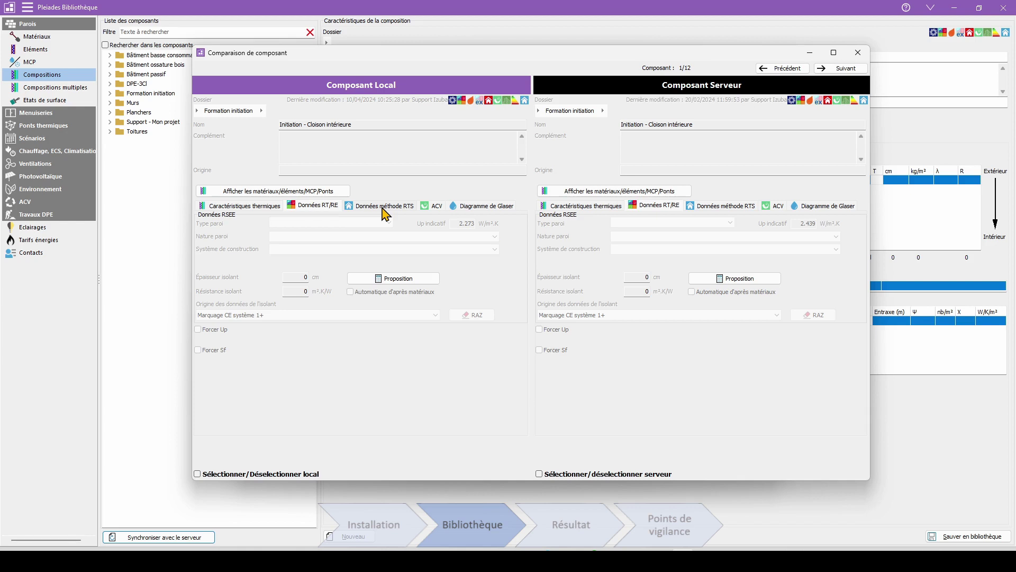
pyautogui.click(271, 206)
pyautogui.click(577, 205)
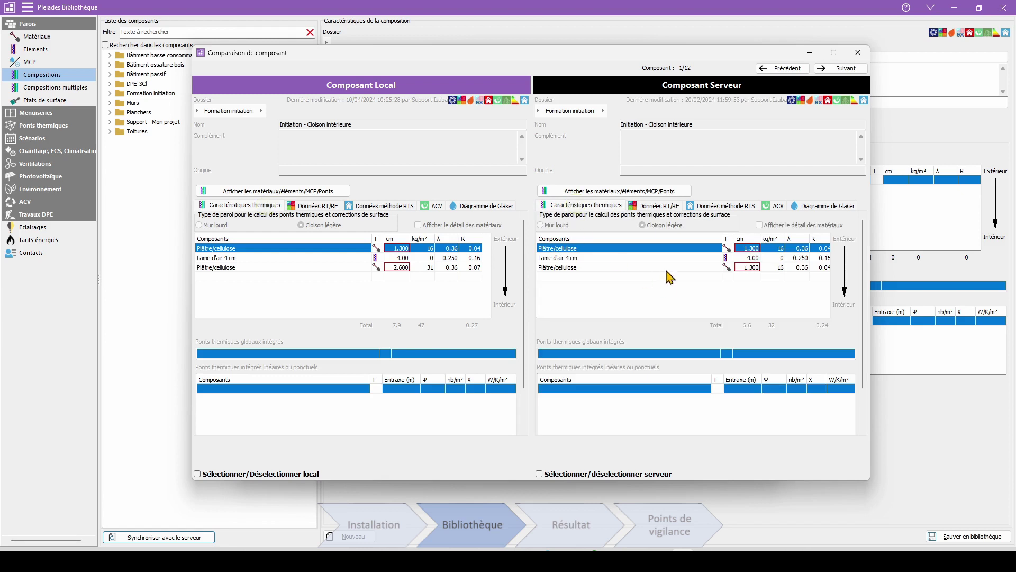
pyautogui.click(859, 54)
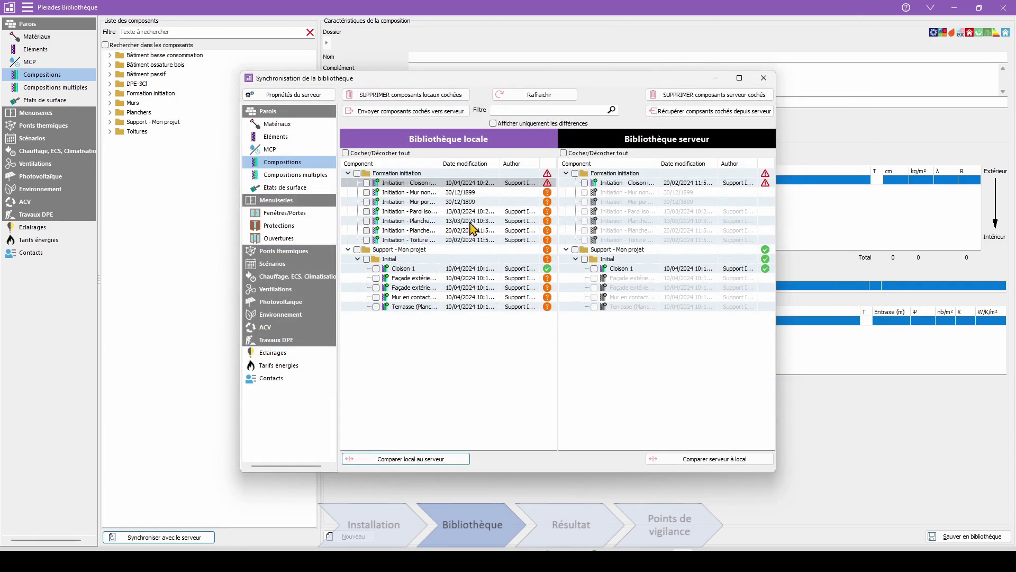
# Send the local Initiation - Cloison intérieure composition to the server, overwriting the existing one, check both versions and close the synchronisation window
pyautogui.click(368, 186)
pyautogui.rightClick(369, 188)
pyautogui.click(366, 183)
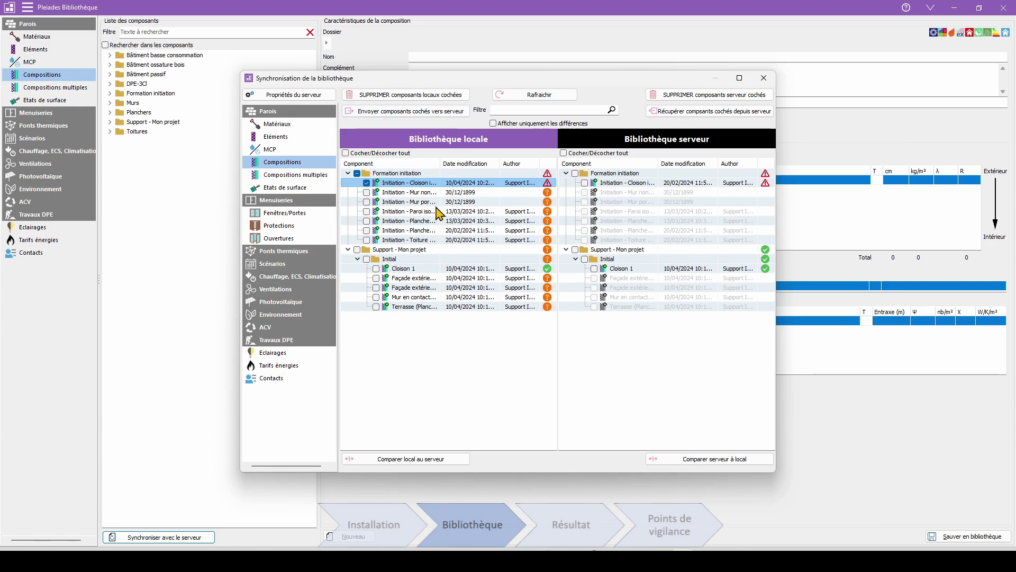
pyautogui.click(426, 113)
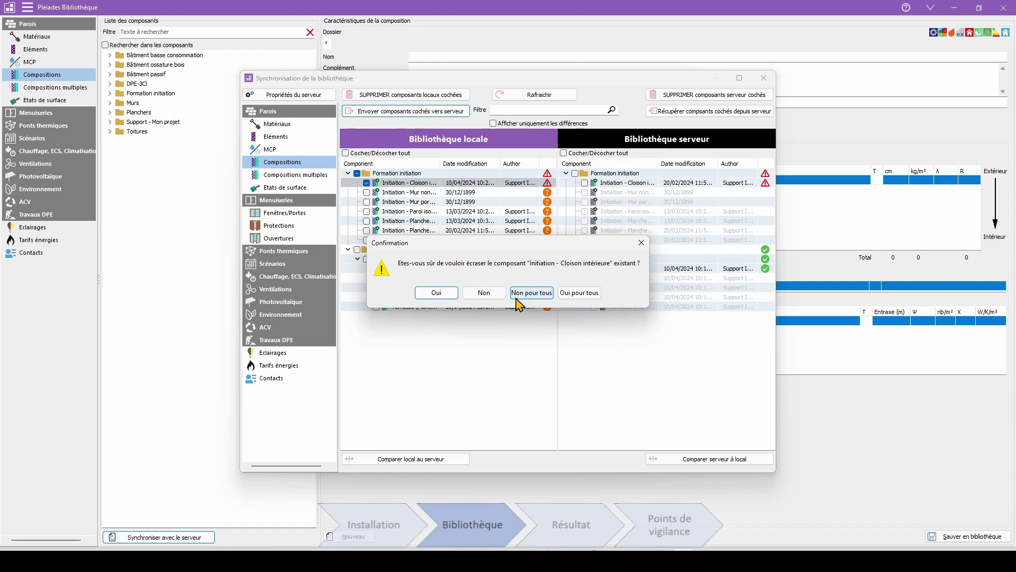
pyautogui.click(435, 292)
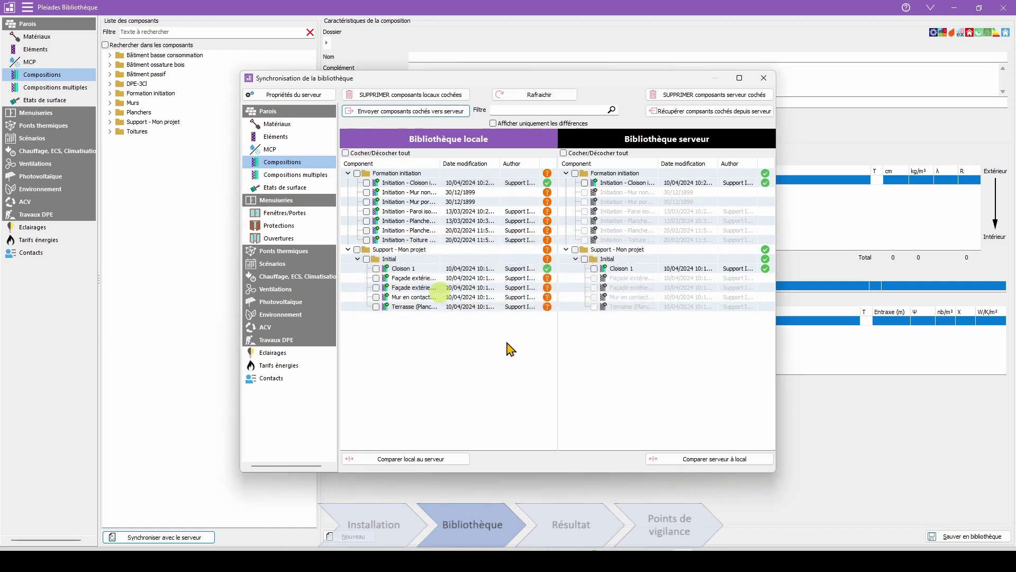
pyautogui.click(685, 183)
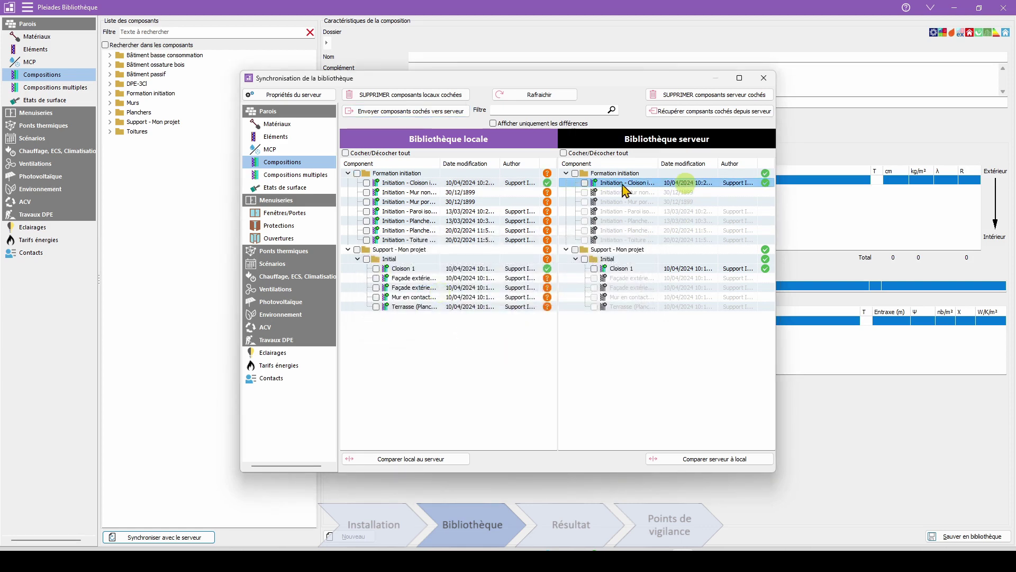
pyautogui.click(495, 183)
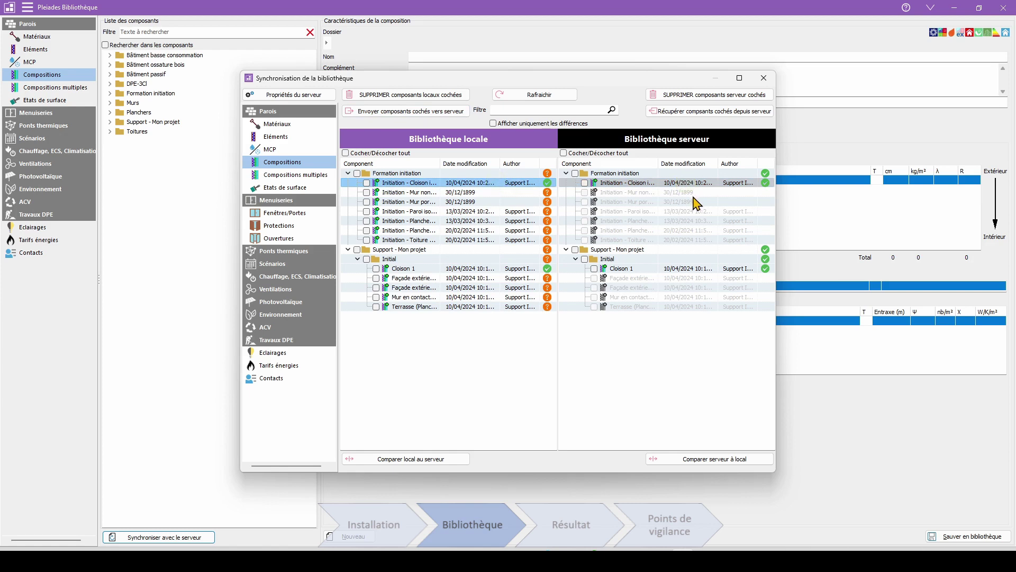
pyautogui.click(694, 203)
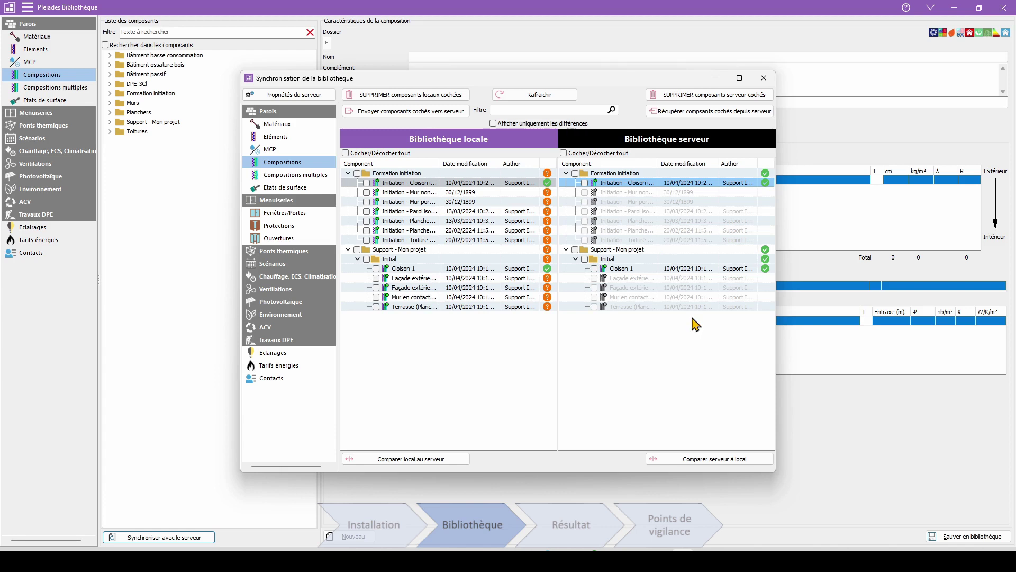
pyautogui.click(756, 80)
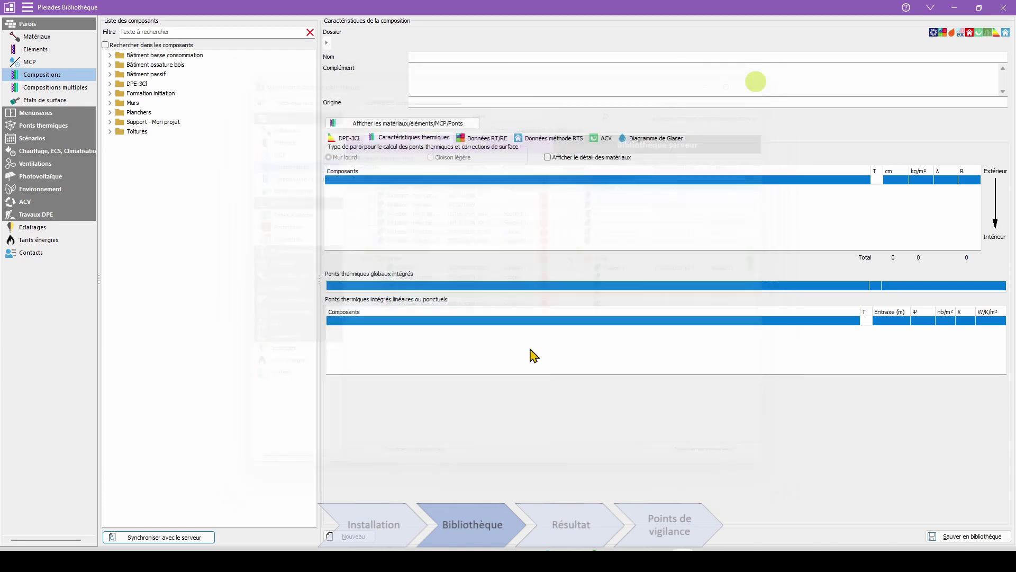
# In Pleiades Résultats, open the project synchronisation with the server and examine the local and server variants of 00-Démo PV STD
pyautogui.click(569, 524)
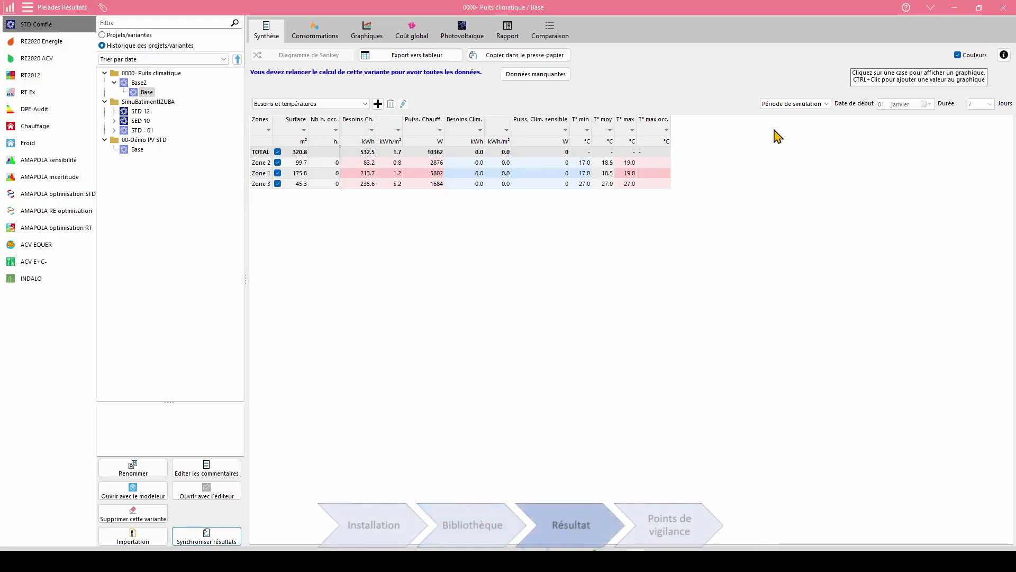
pyautogui.click(234, 536)
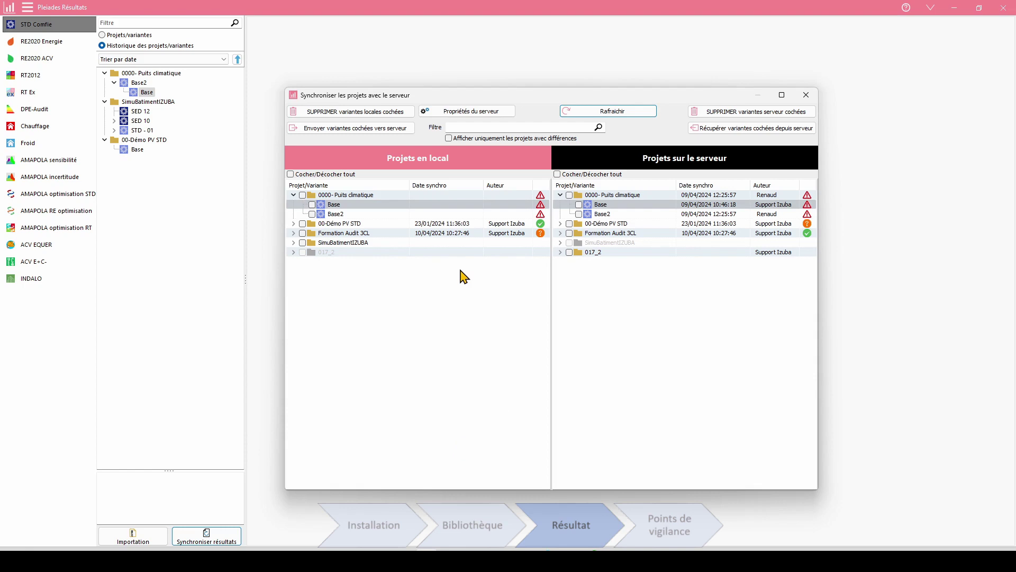
pyautogui.click(294, 223)
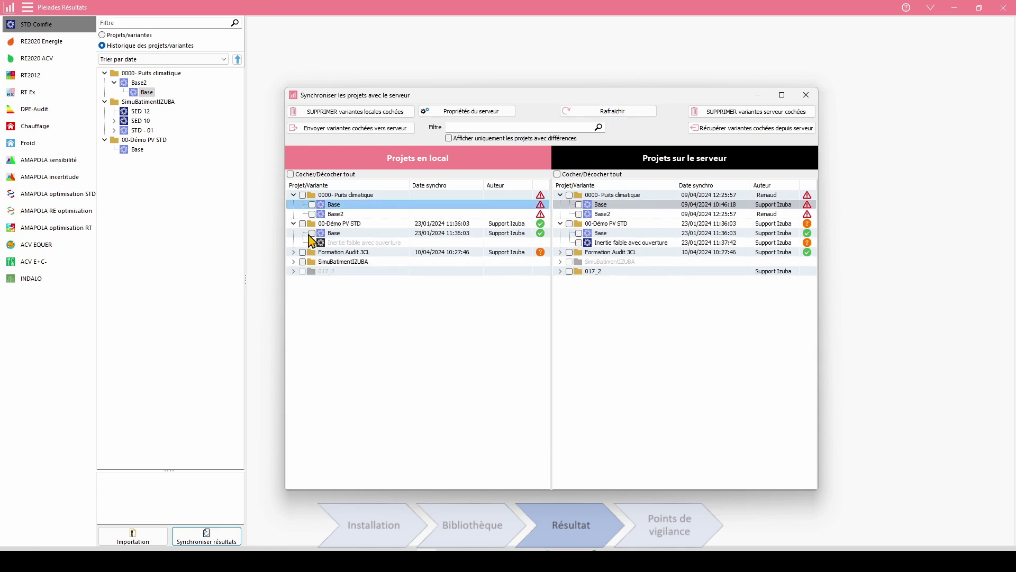
pyautogui.click(494, 234)
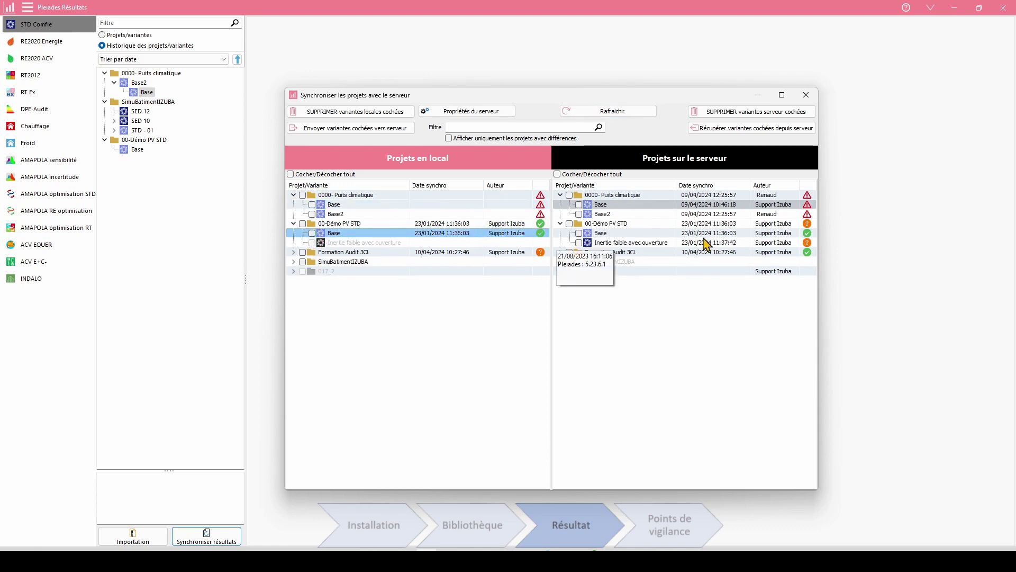
pyautogui.click(616, 245)
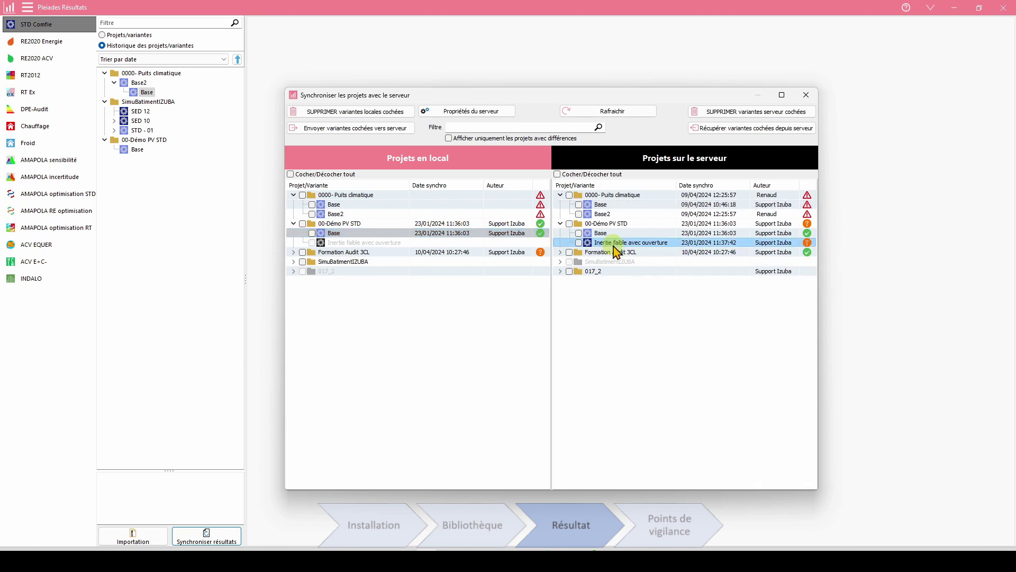
pyautogui.click(396, 243)
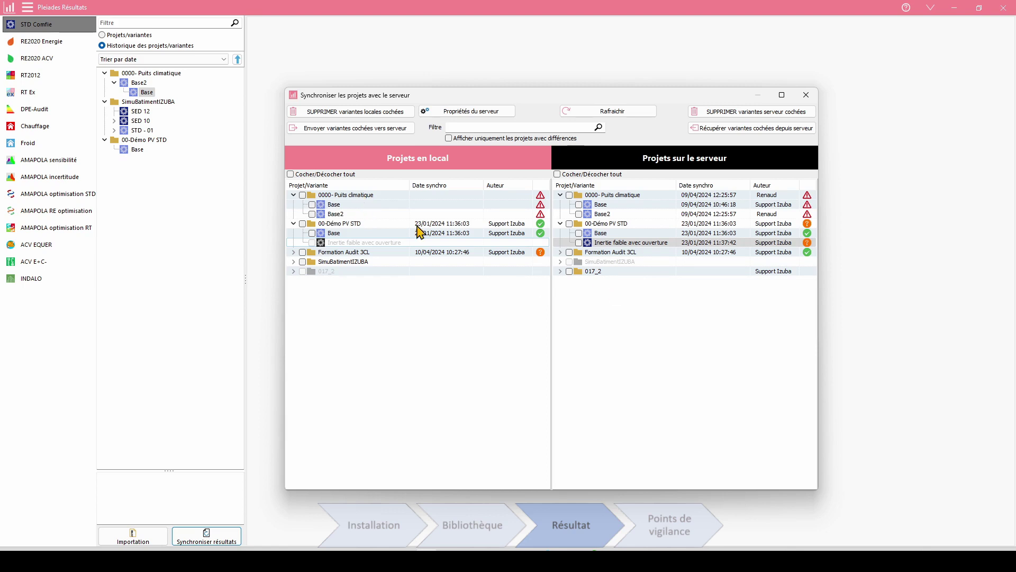
pyautogui.click(312, 205)
pyautogui.click(302, 195)
# Send local variant 111 of SimuBatimentIZUBA to the server with the comment "Correction effectuée", and close the project synchronisation window
pyautogui.click(294, 262)
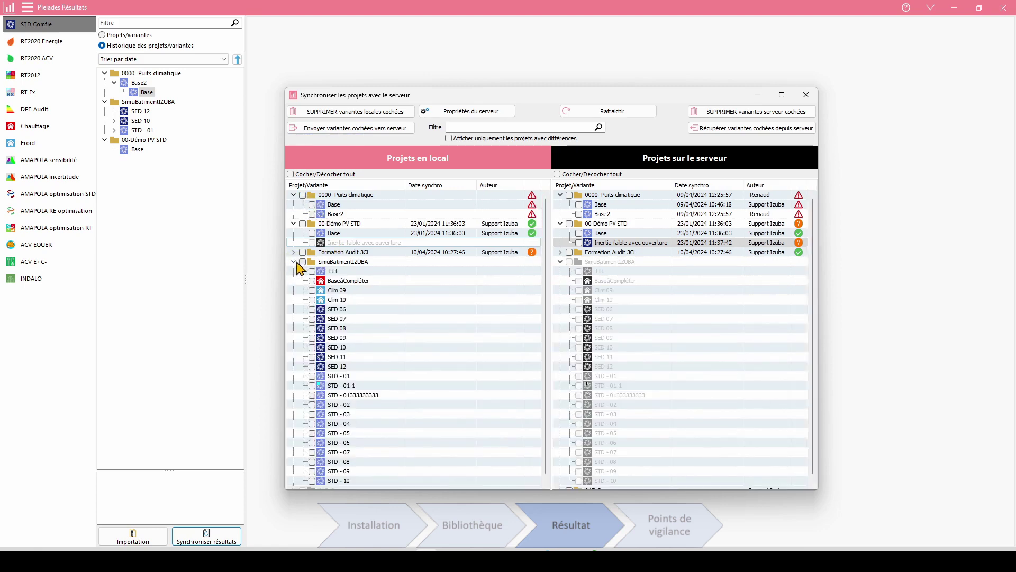
pyautogui.click(312, 271)
pyautogui.click(336, 136)
pyautogui.click(477, 214)
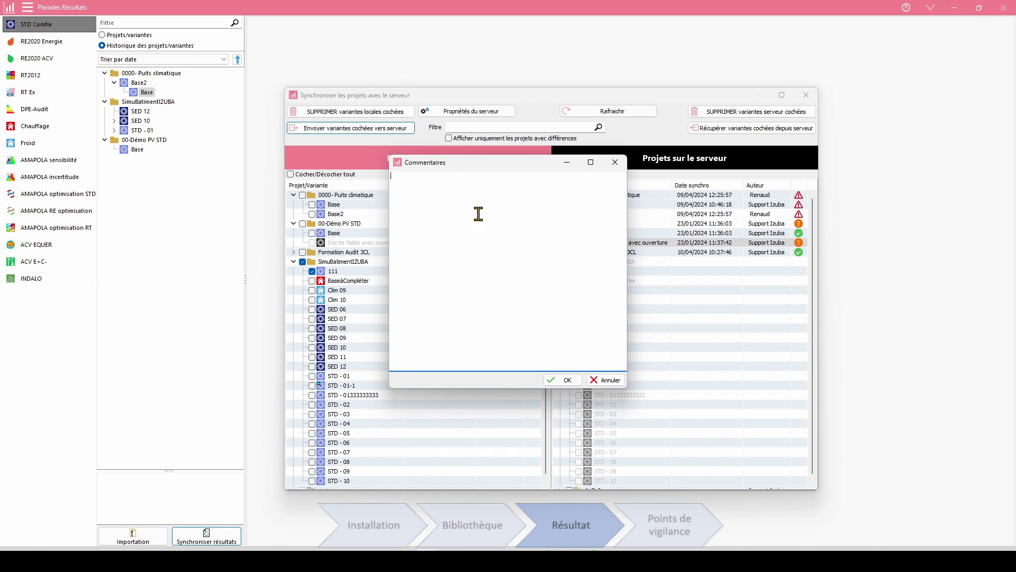
pyautogui.write('Correction effectuée')
pyautogui.click(566, 380)
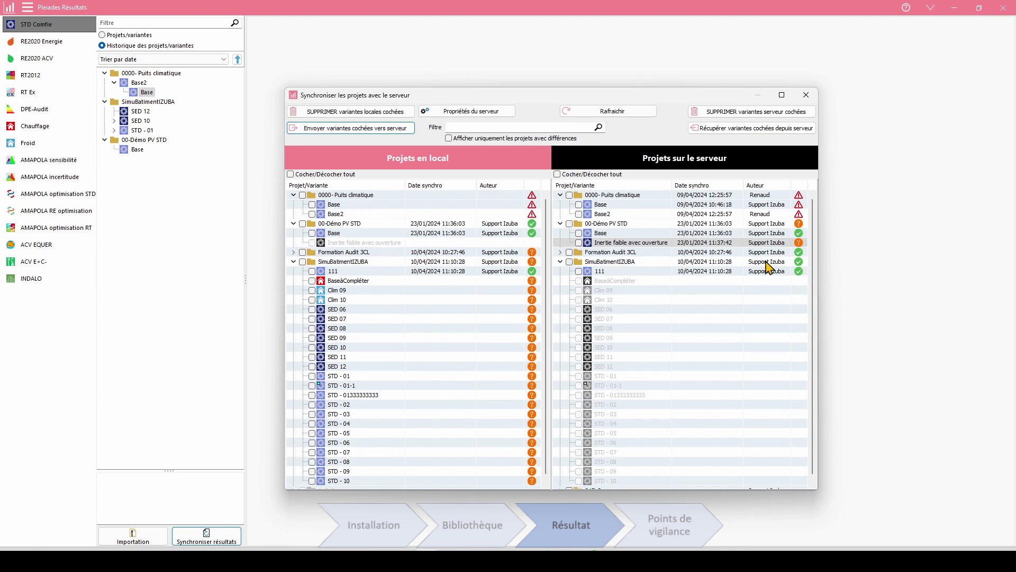
pyautogui.click(805, 95)
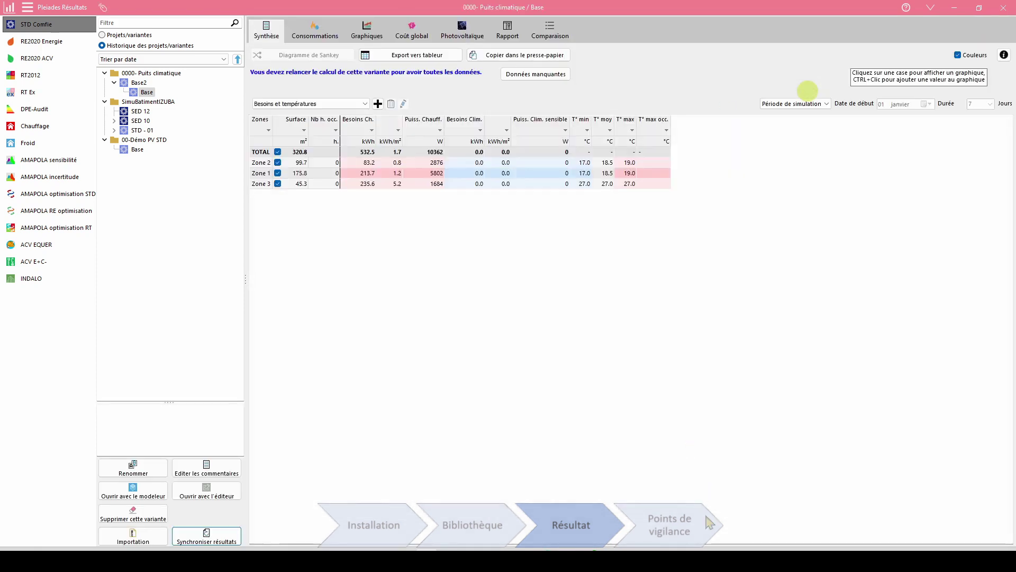
# Reposition the Pleiades Service Partage de données management window to view the service configuration
pyautogui.moveTo(544, 132); pyautogui.dragTo(479, 134)
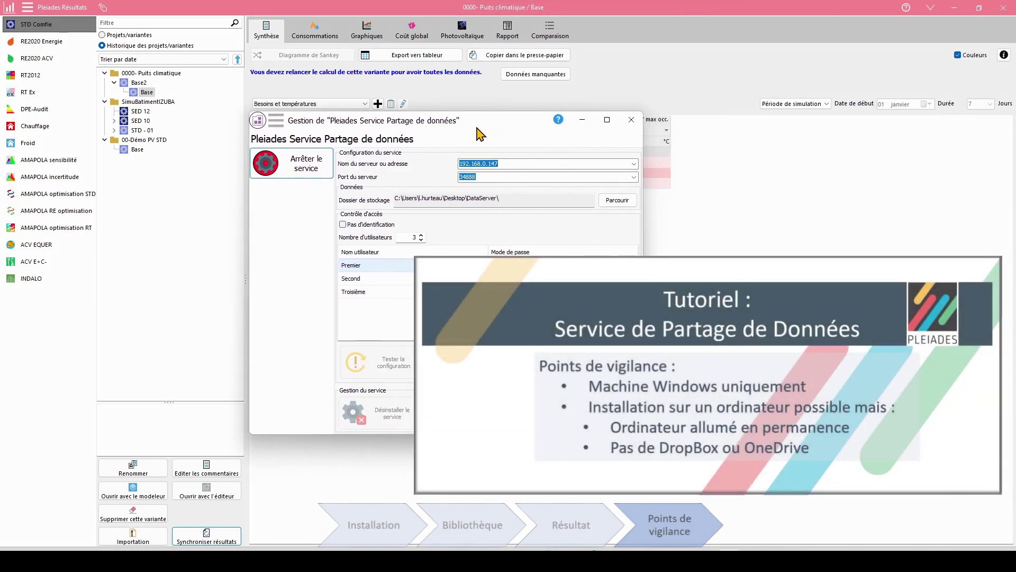